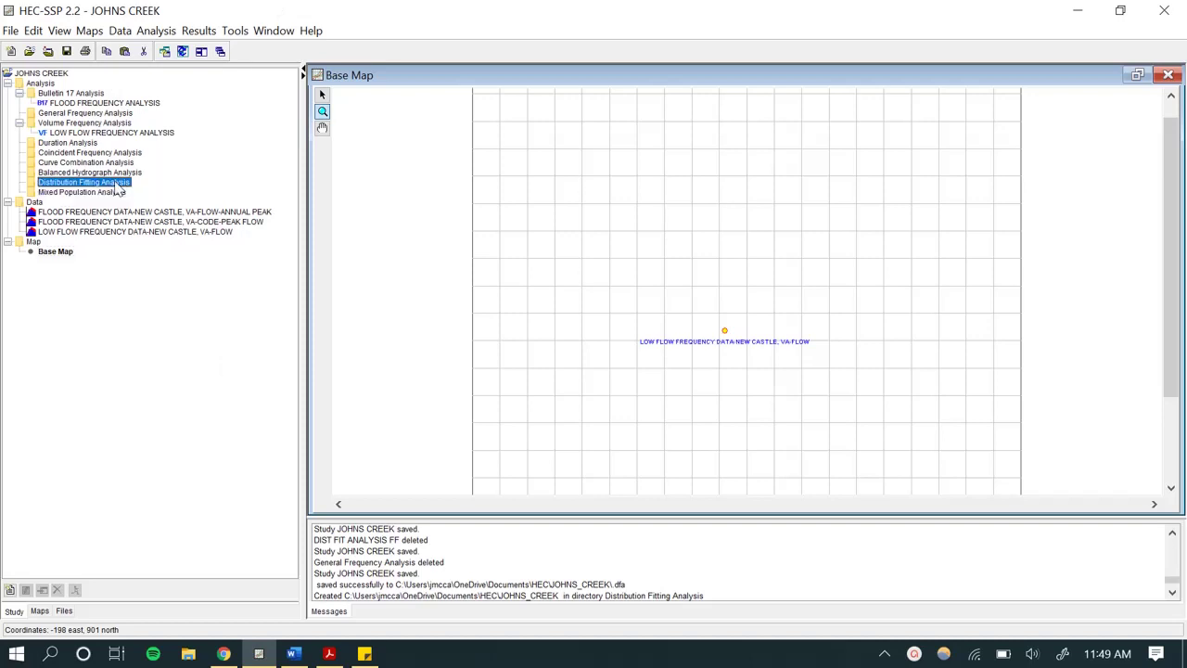
Create a new analysis named Distribution Fitting Analysis using the FLOOD FREQUENCY DATA-NEW CASTLE, VA-FLOW-ANNUAL PEAK data set.
right_click(115, 184)
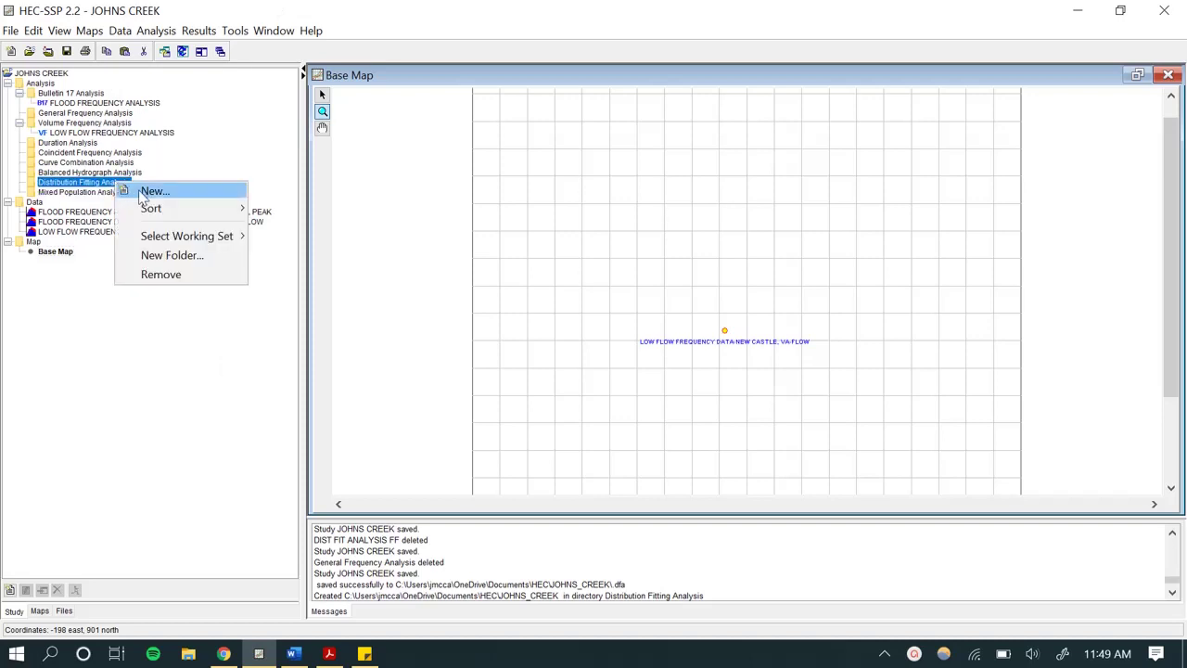
left_click(144, 193)
type("Di")
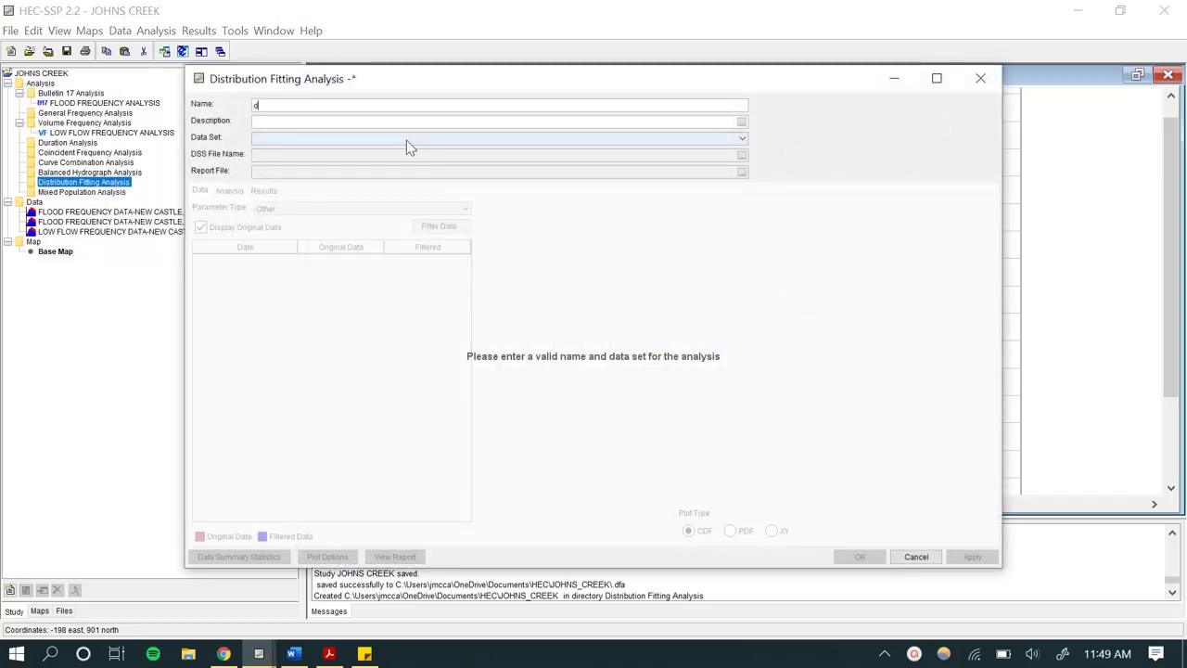
key("BackSpace")
key("BackSpace")
type("Distri")
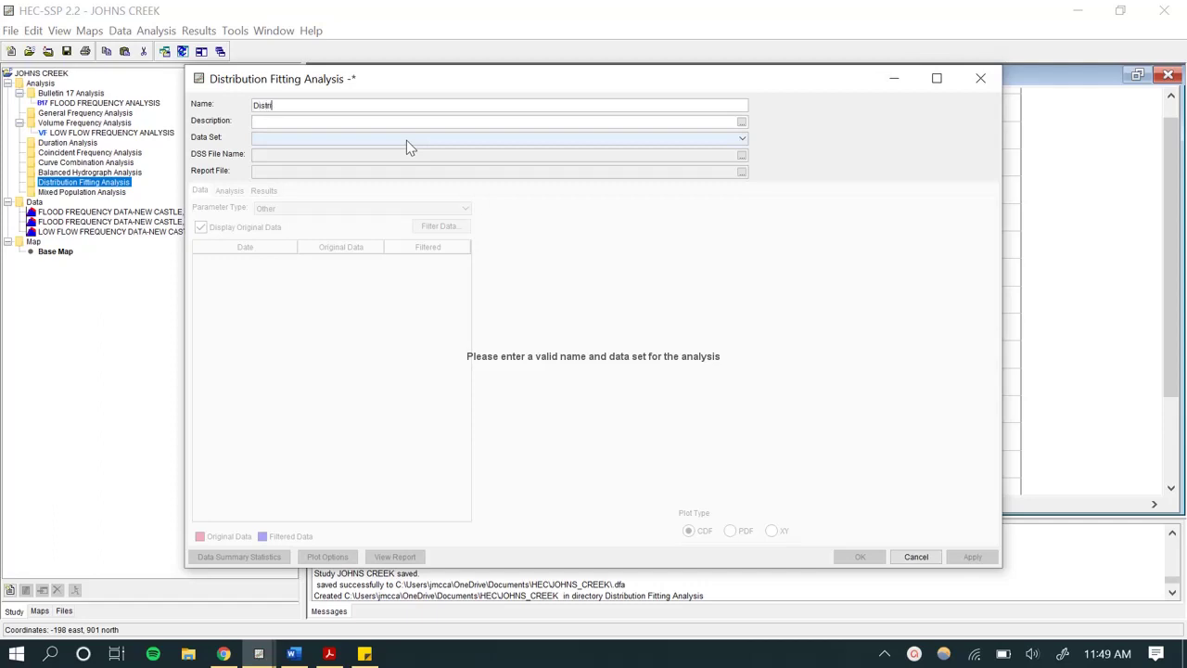
type("bution Fitting Analysis")
left_click(407, 140)
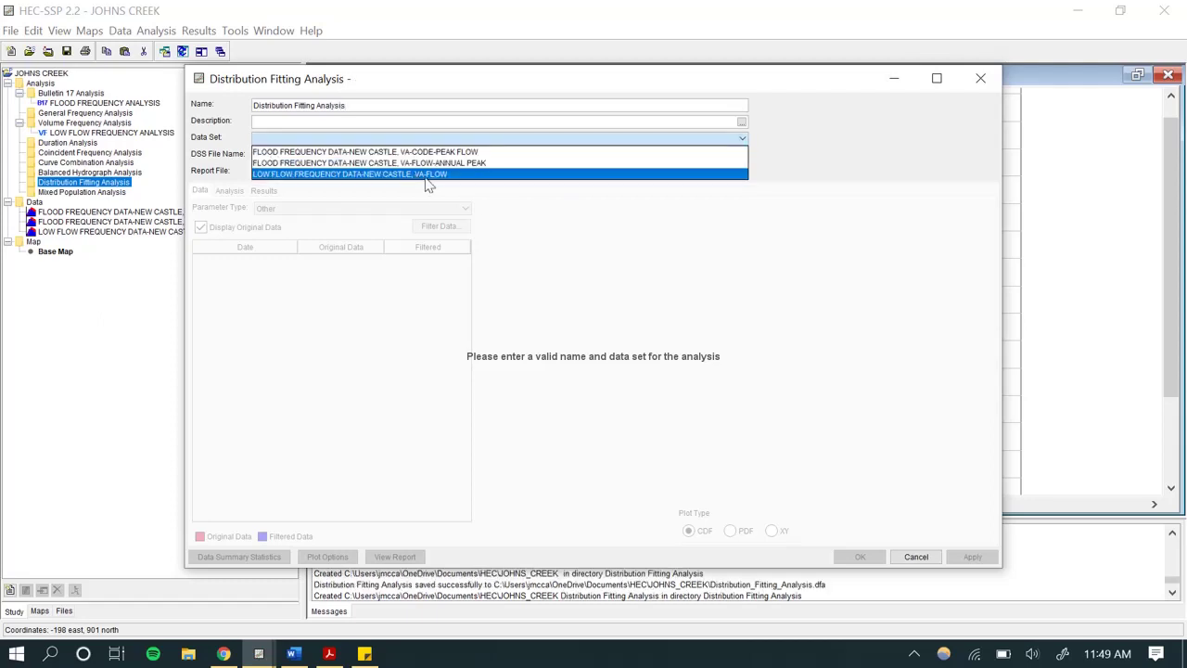
left_click(446, 164)
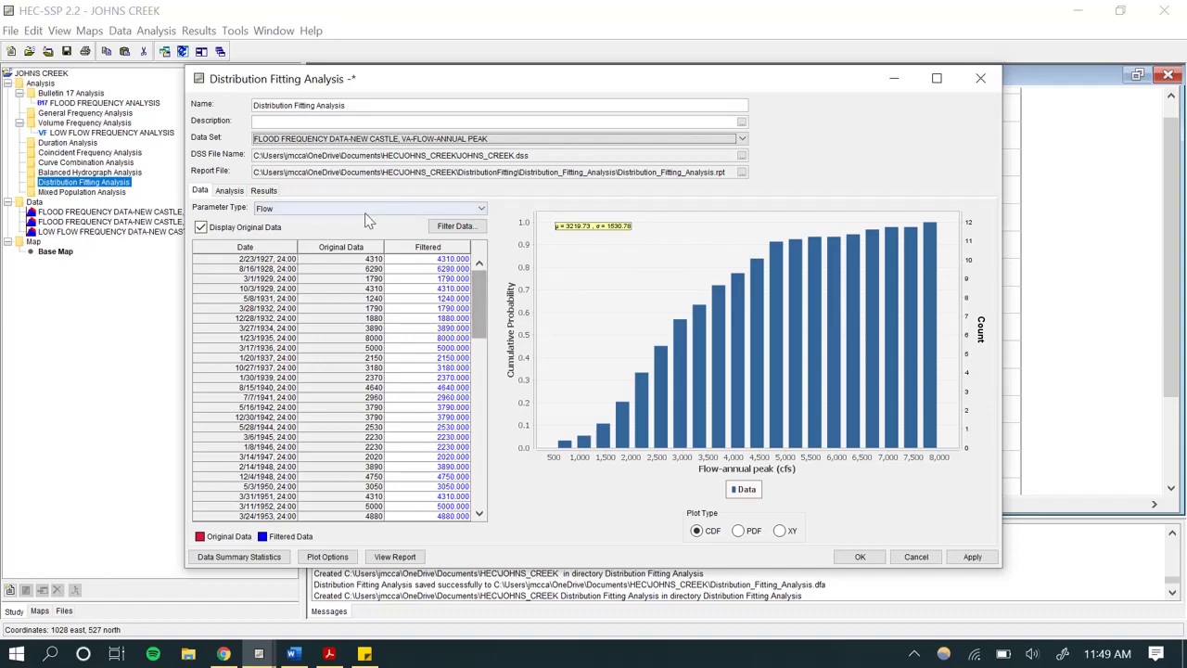
Review the annual peak flow data as a PDF plot and as an XY plot.
left_click_drag(474, 303, 508, 290)
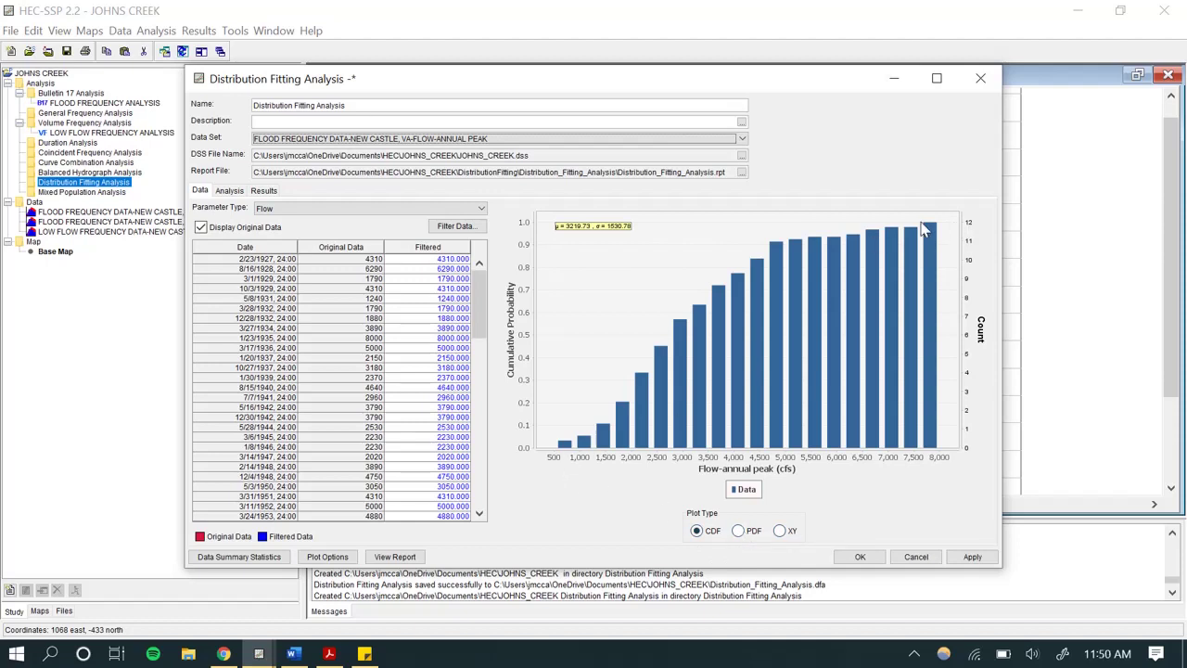
left_click(738, 531)
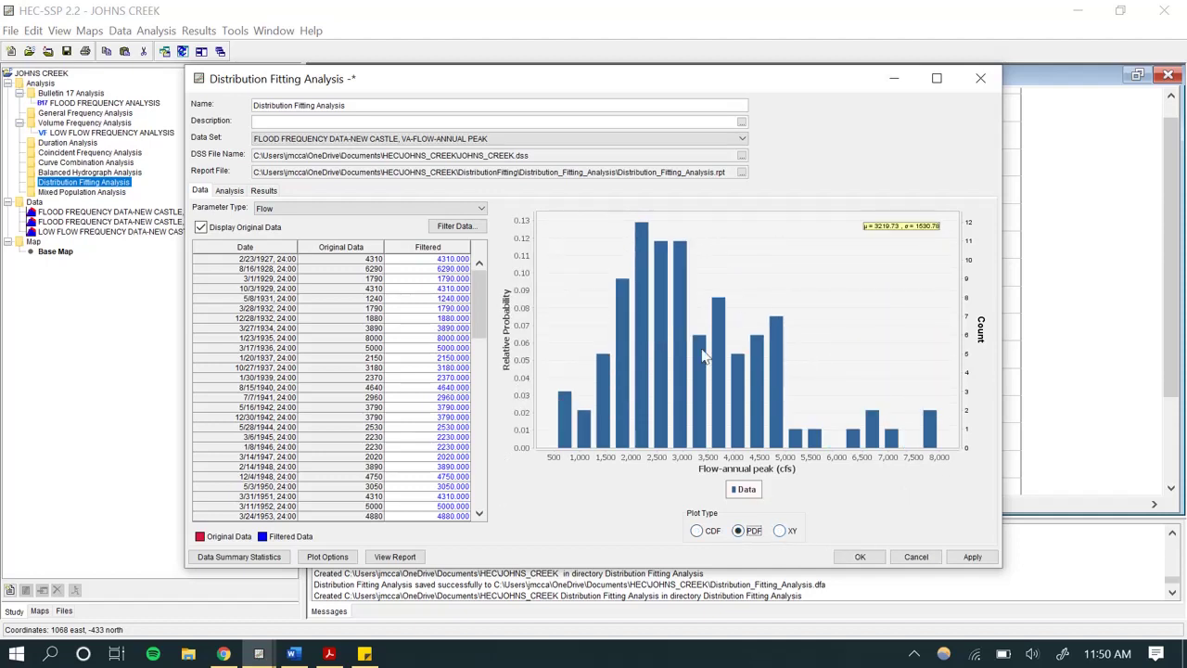
left_click(779, 533)
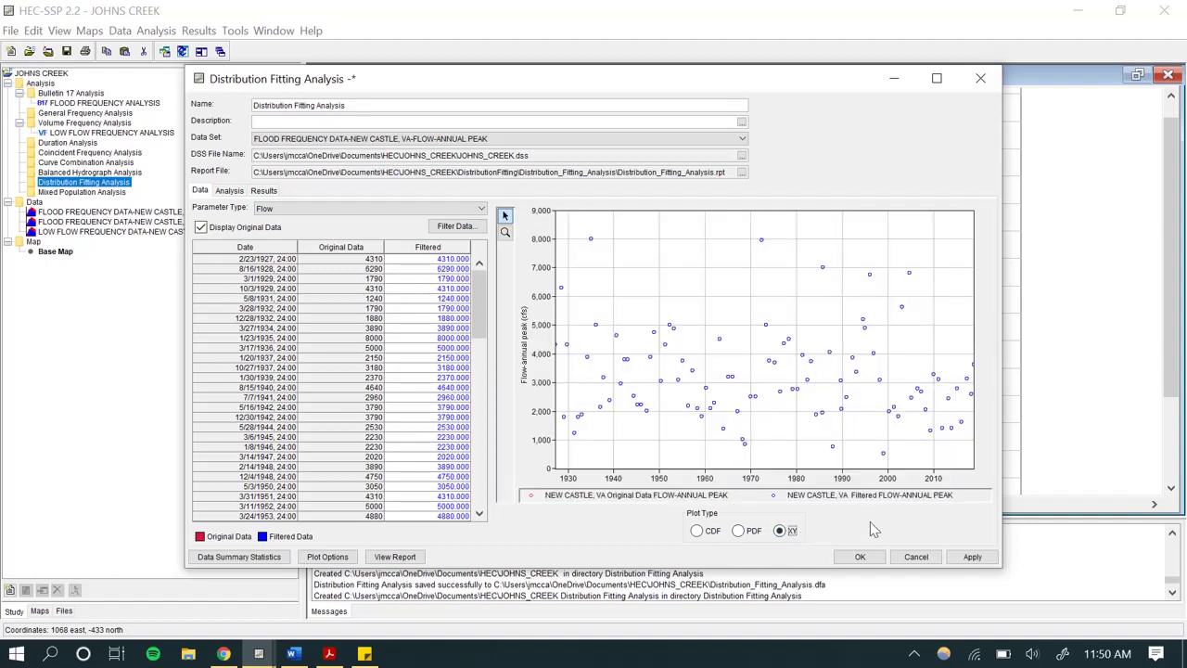
Open the analysis settings and examine the fitted parameters of the listed distributions and the cumulative probability plot.
left_click(231, 191)
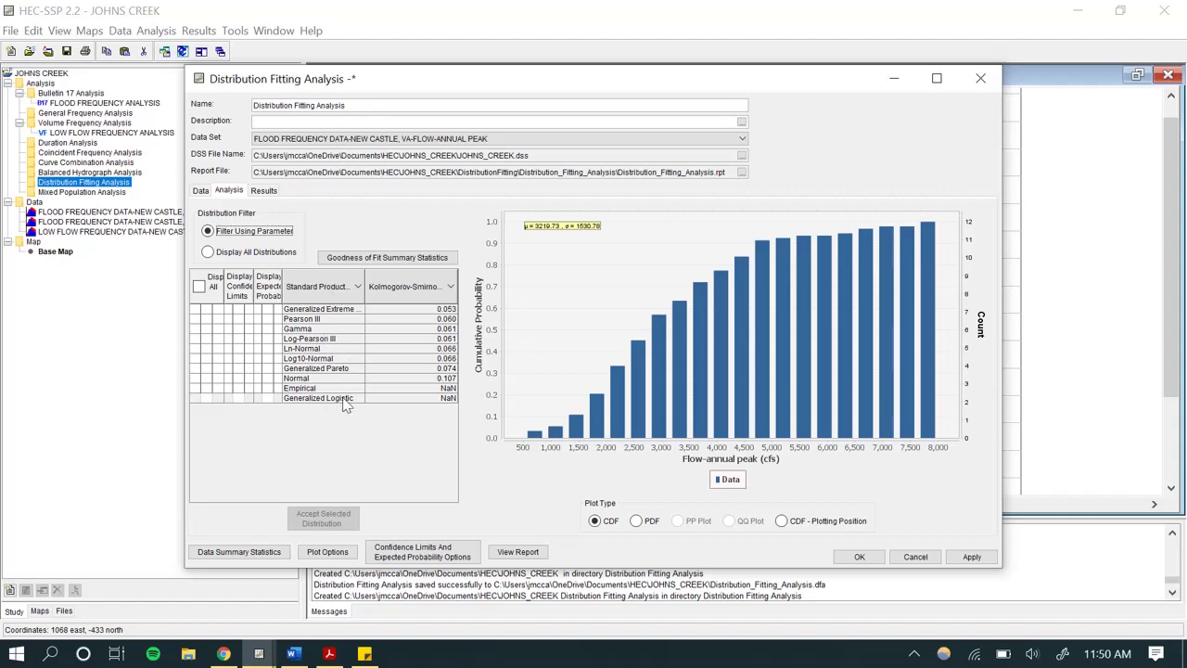
mouse_move(346, 405)
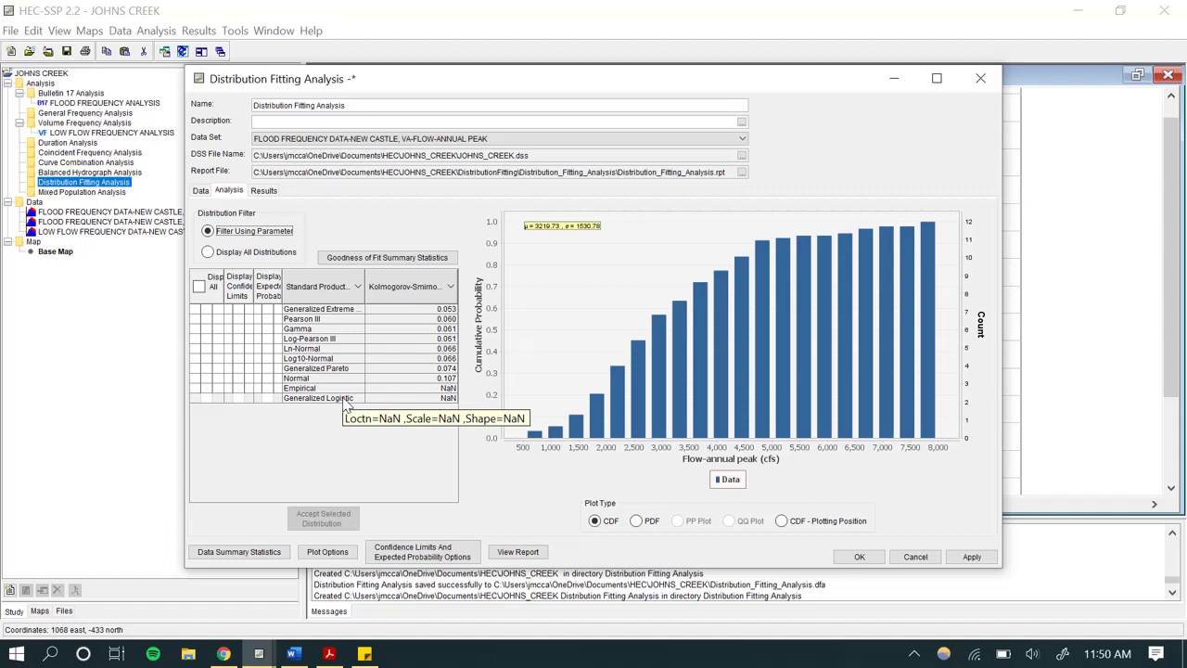
mouse_move(355, 314)
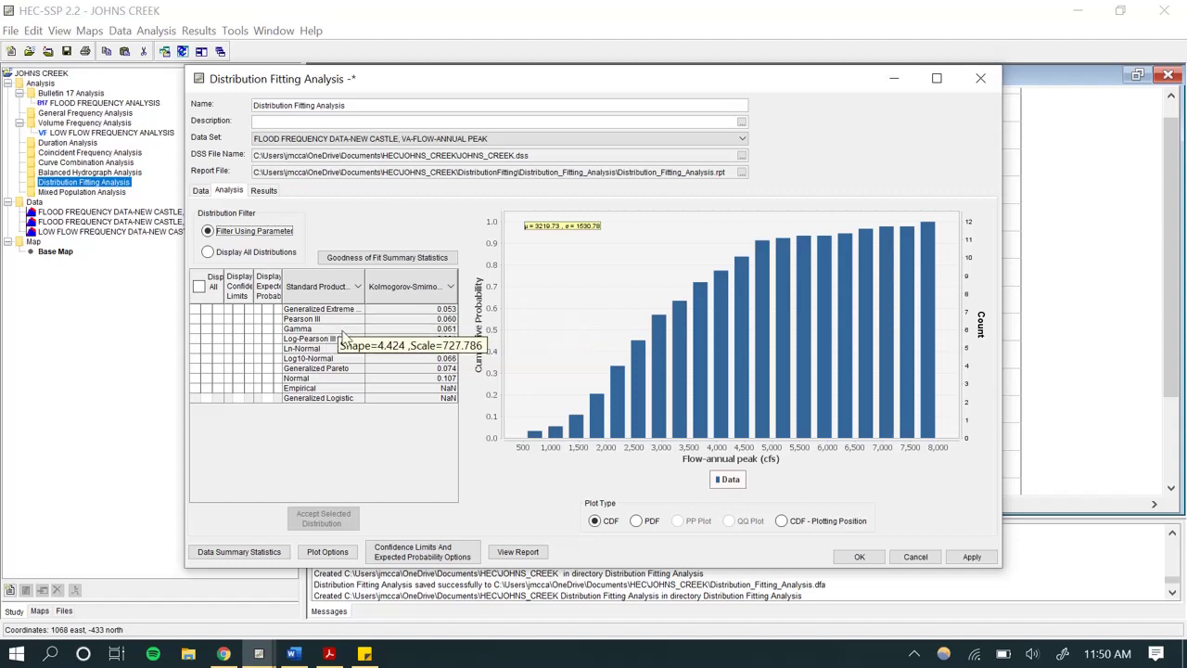
mouse_move(343, 340)
mouse_move(327, 384)
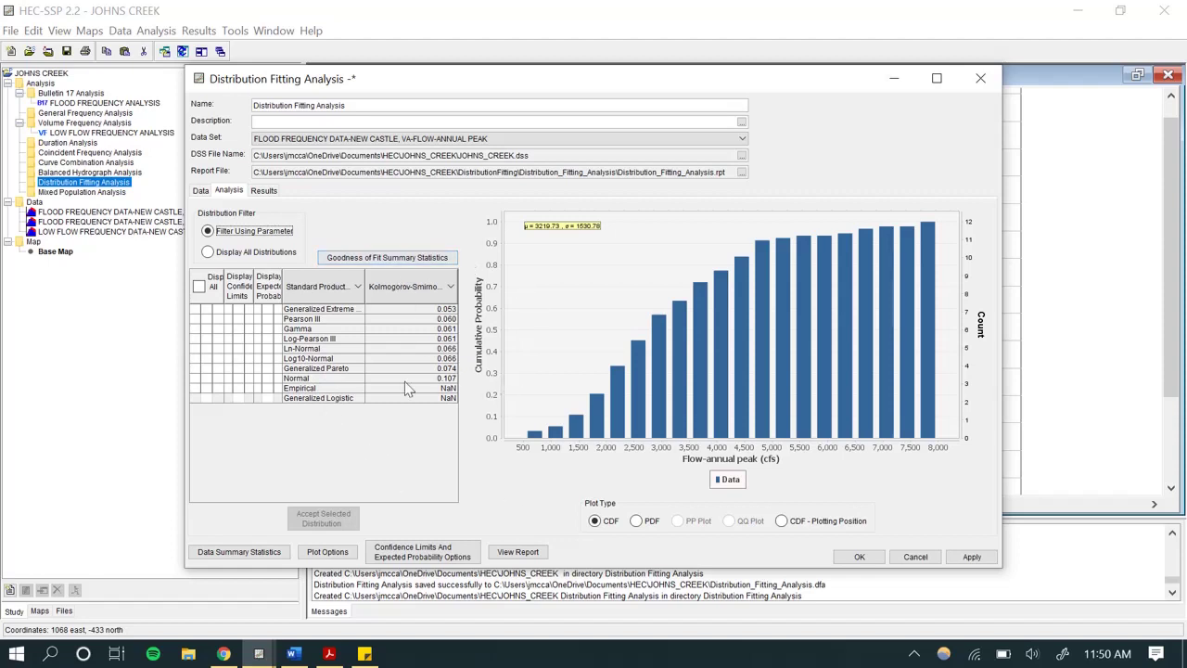
mouse_move(538, 444)
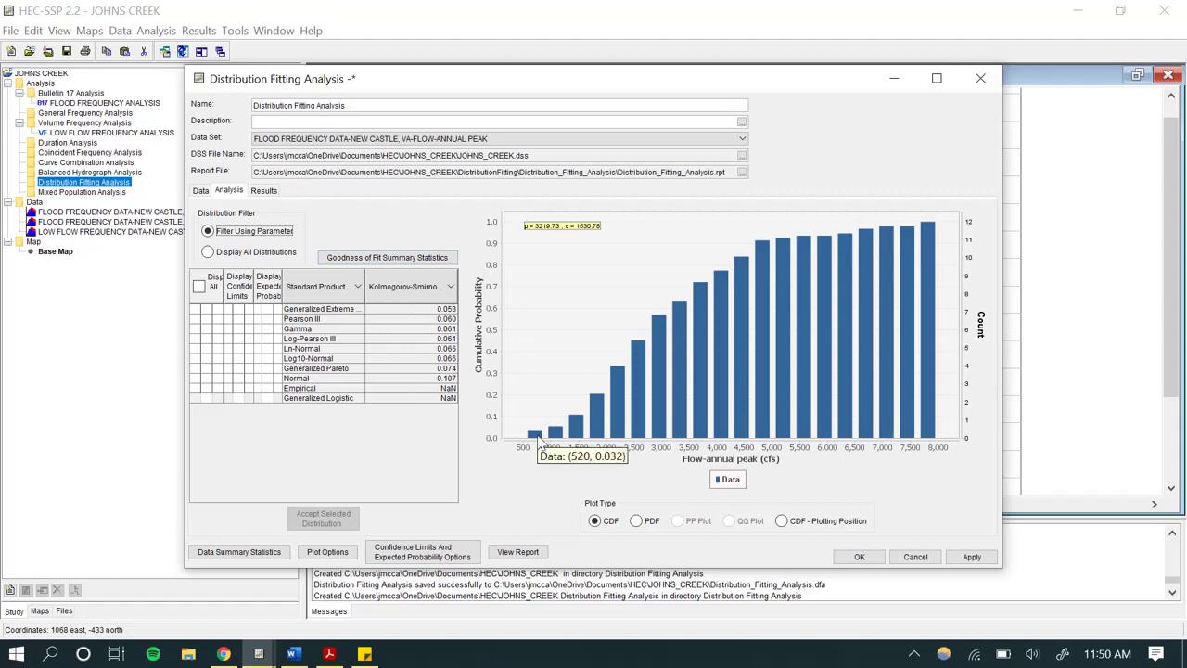
Rank the distributions by the Chi-Square test statistic and return to the Kolmogorov-Smirnov ranking.
left_click(429, 295)
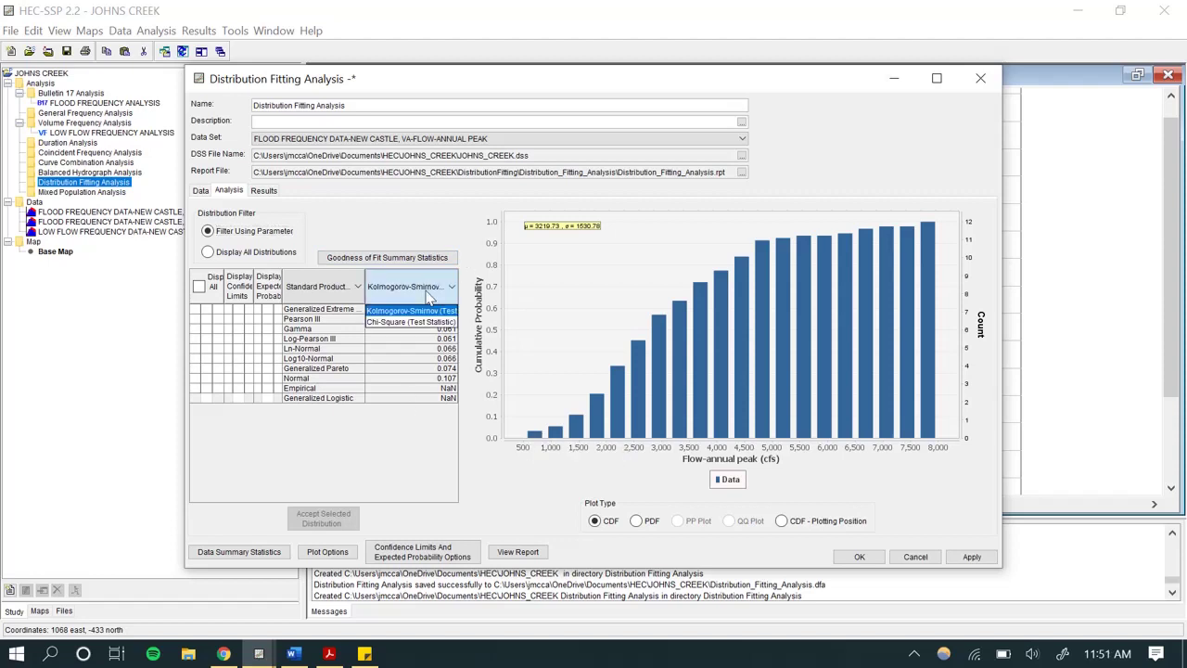
left_click(425, 311)
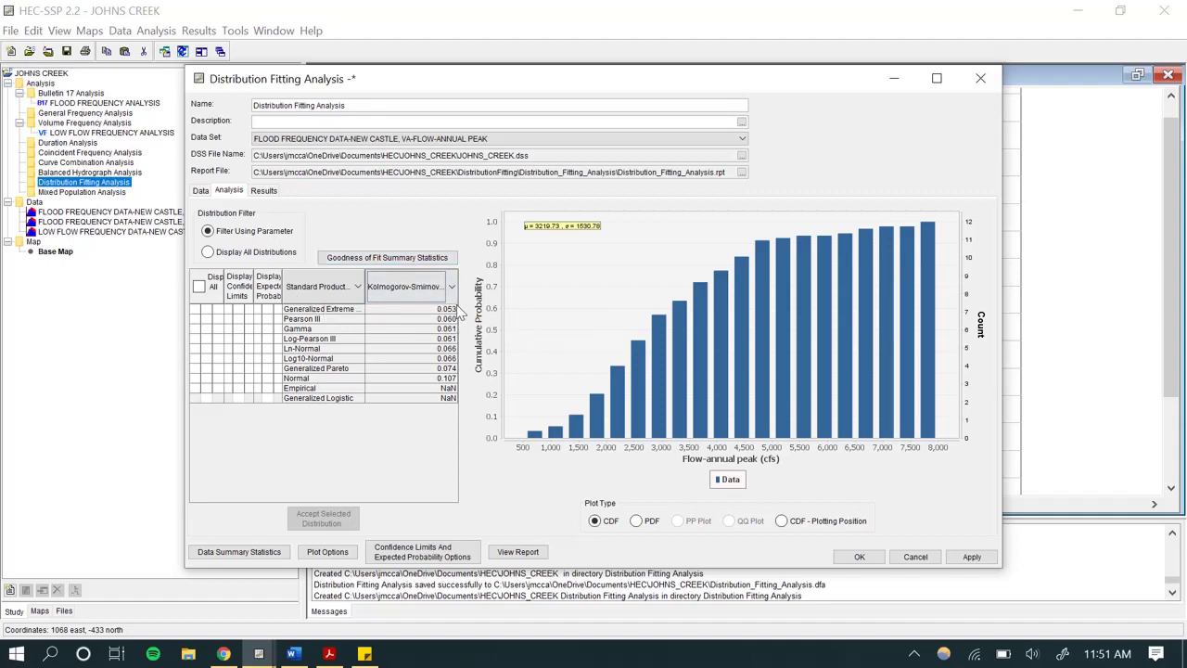
left_click(417, 290)
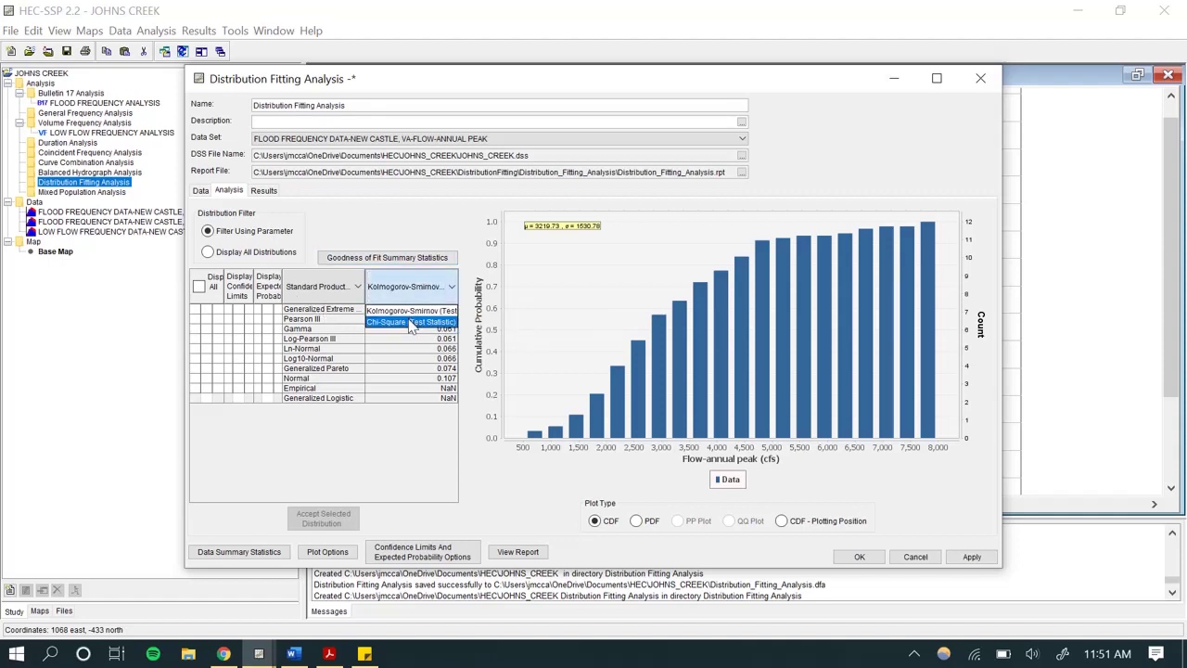
left_click(411, 321)
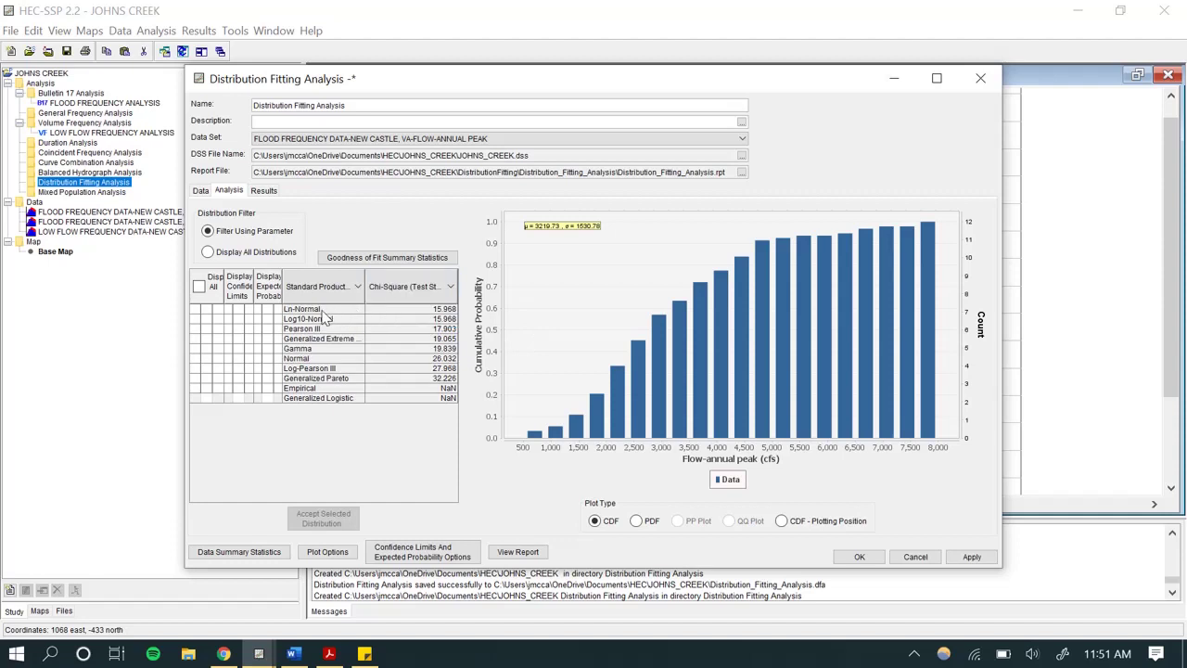
left_click(423, 289)
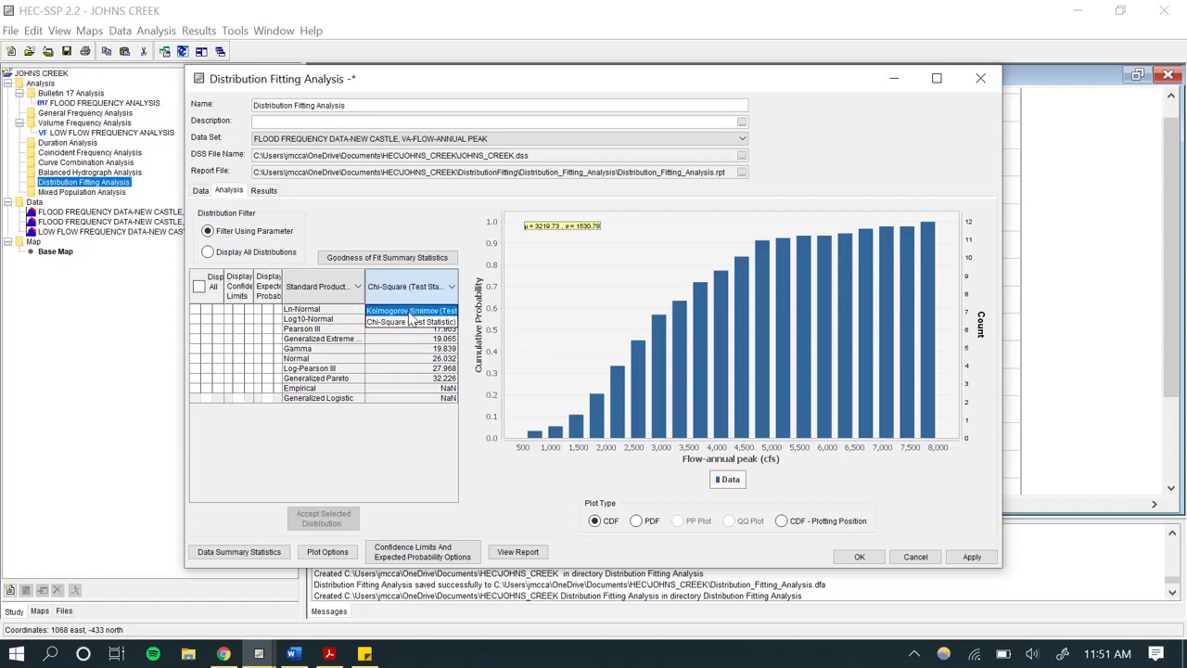
left_click(414, 310)
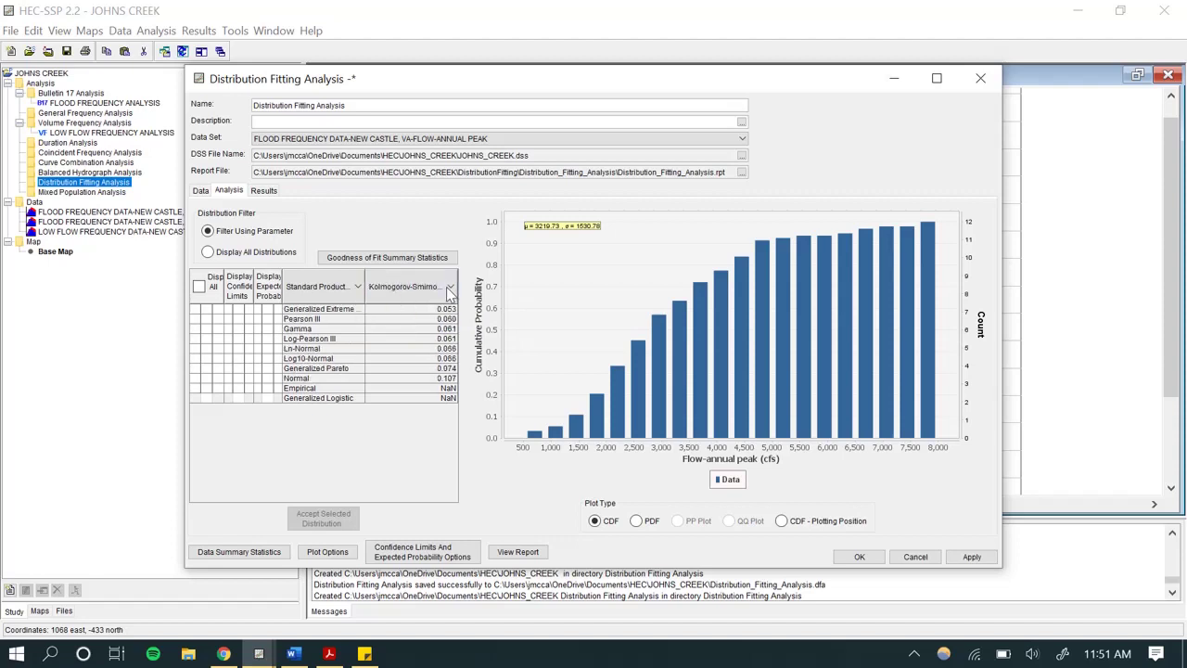
left_click(430, 285)
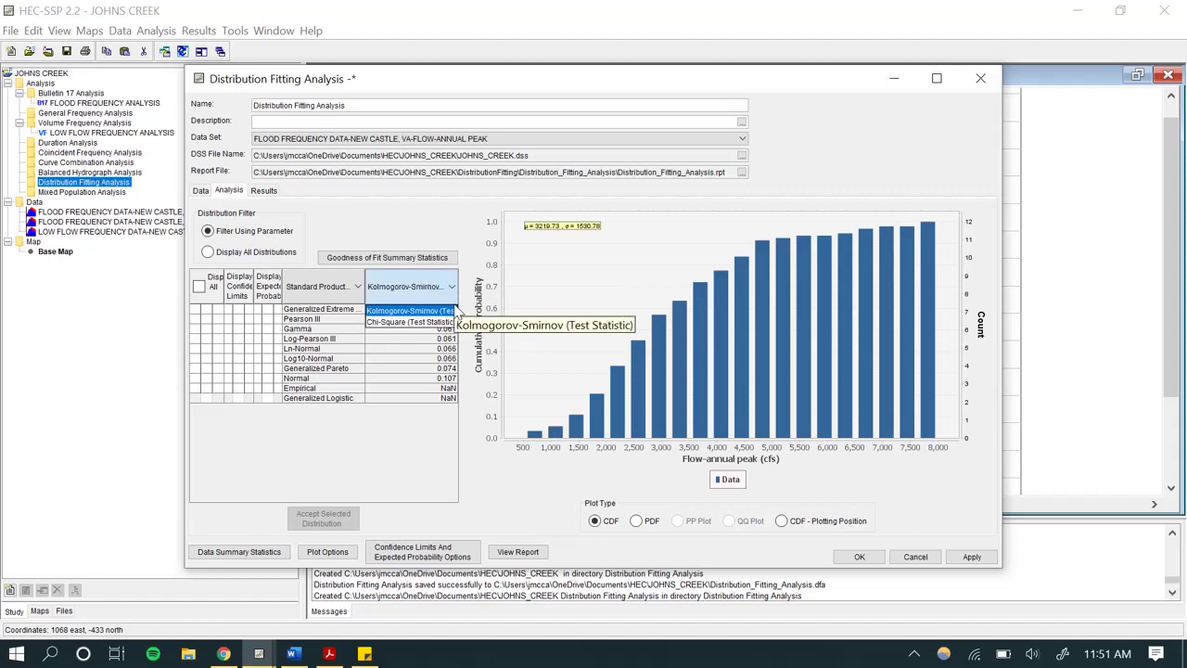
left_click(393, 288)
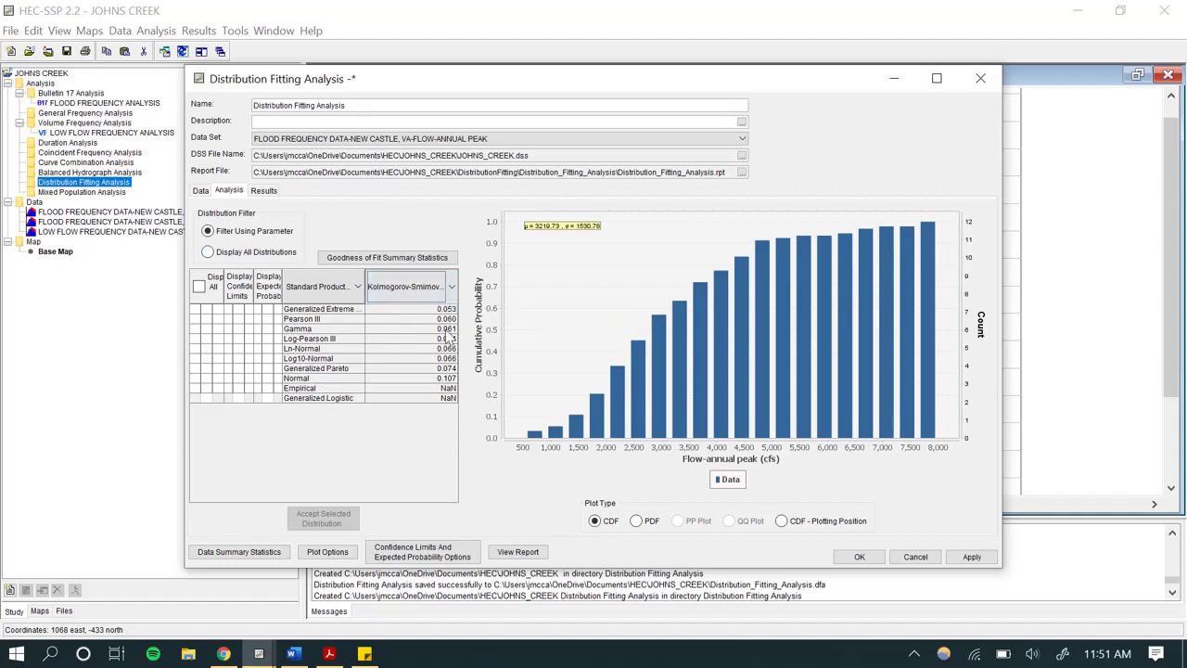
Compare the distribution order under Chi-Square and Kolmogorov-Smirnov twice more, finishing with Kolmogorov-Smirnov as the test statistic.
mouse_move(352, 315)
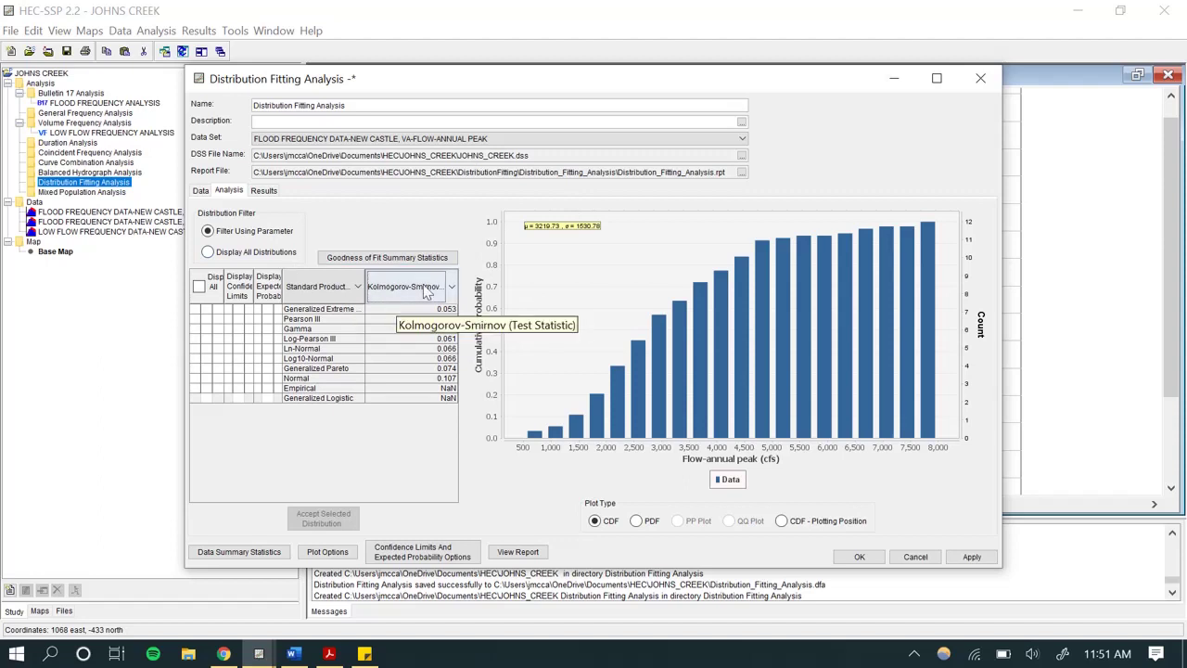
left_click(422, 288)
left_click(424, 324)
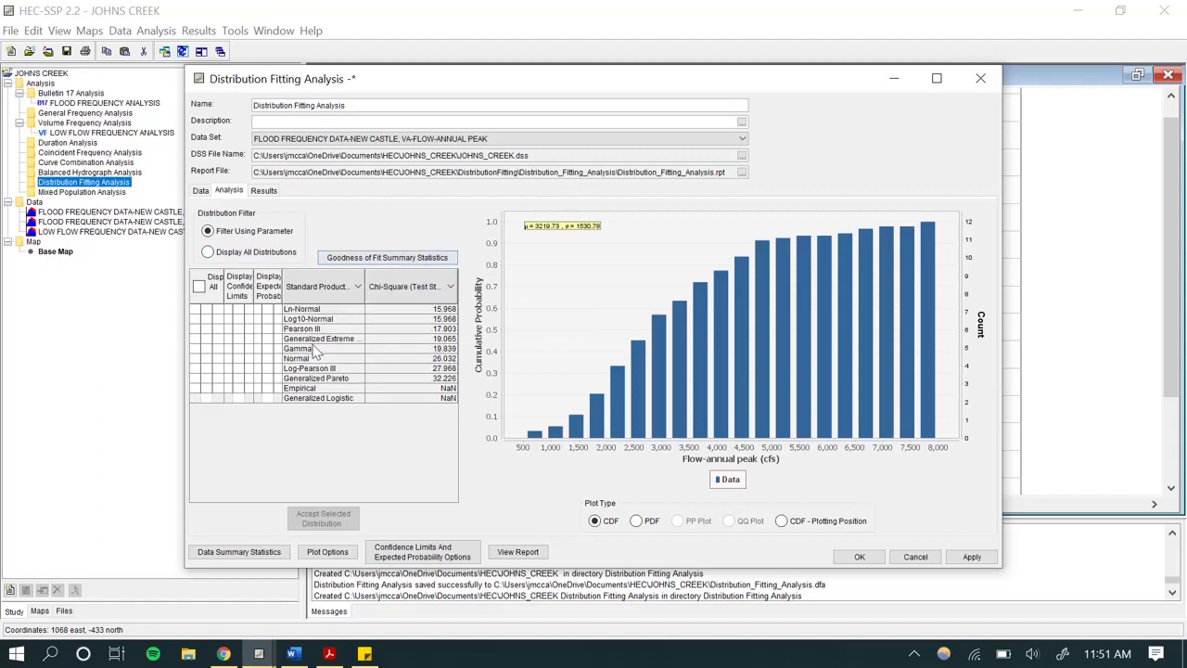
left_click(425, 285)
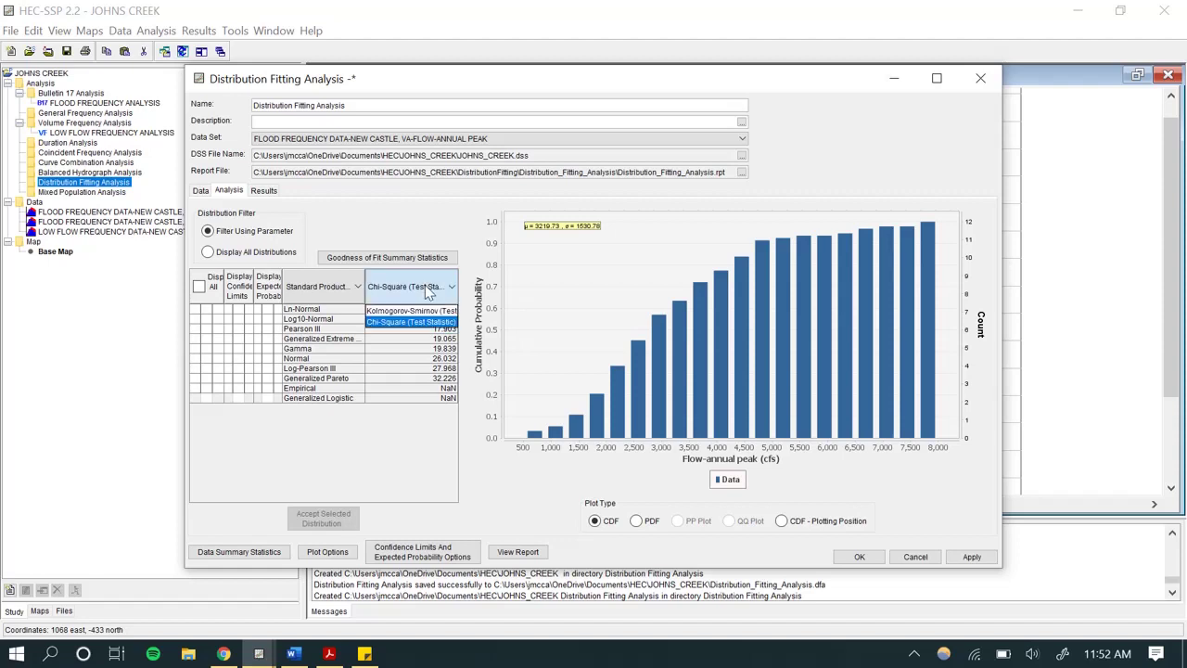
left_click(408, 304)
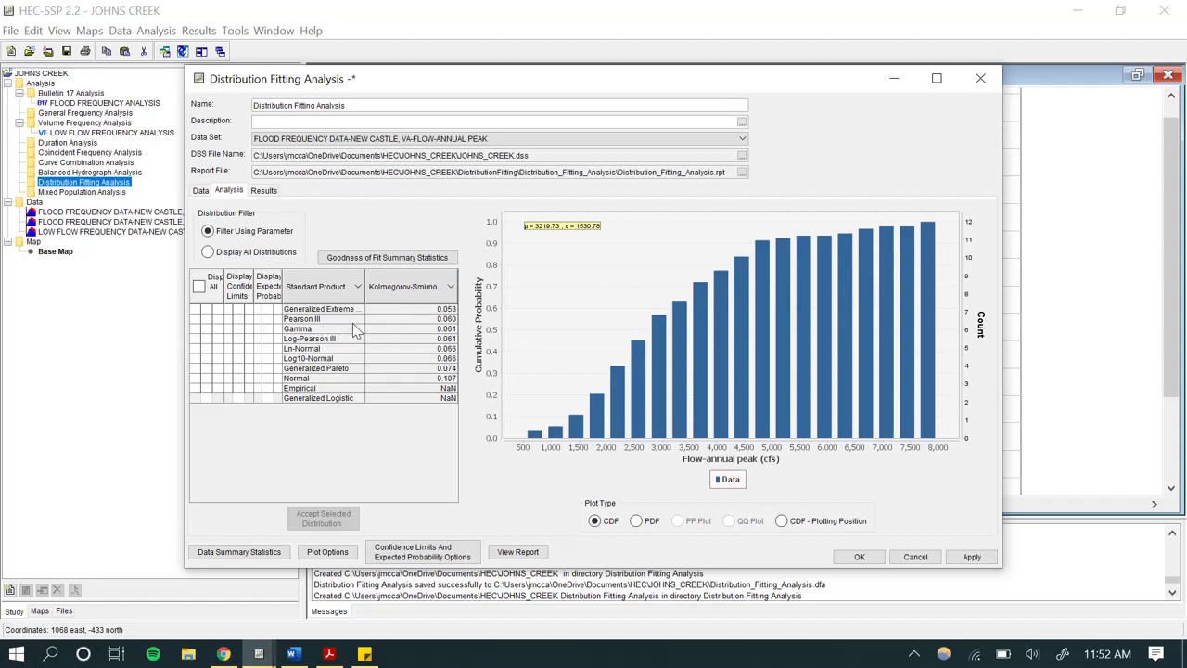
left_click(430, 295)
left_click(432, 322)
left_click(432, 297)
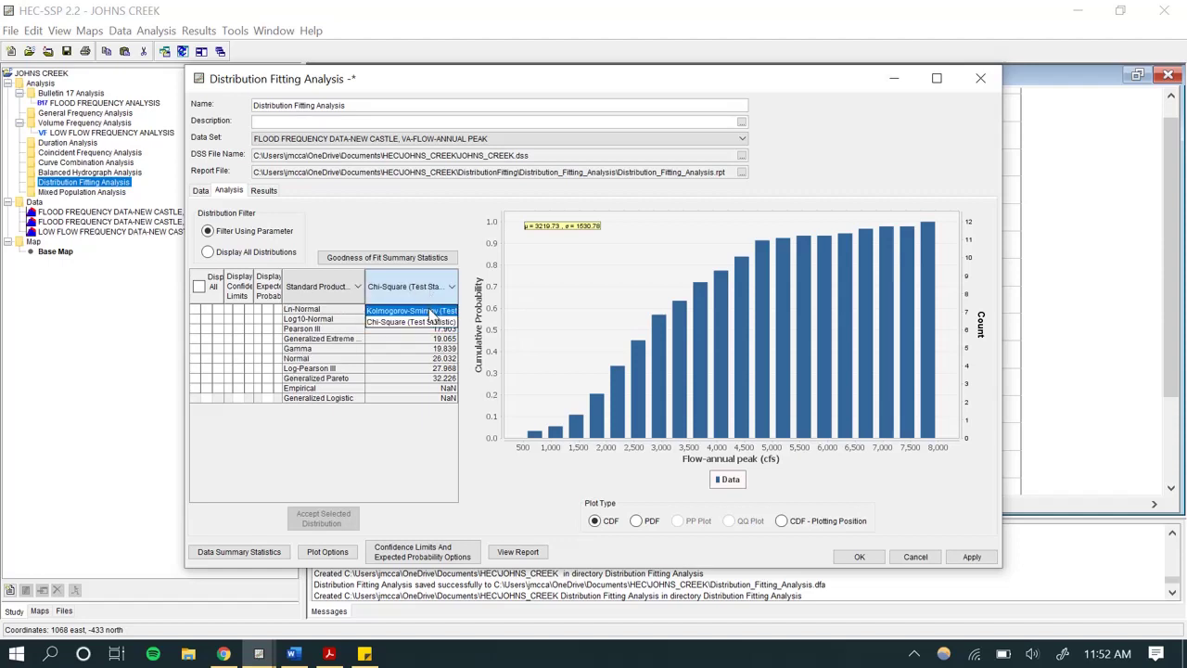
left_click(429, 311)
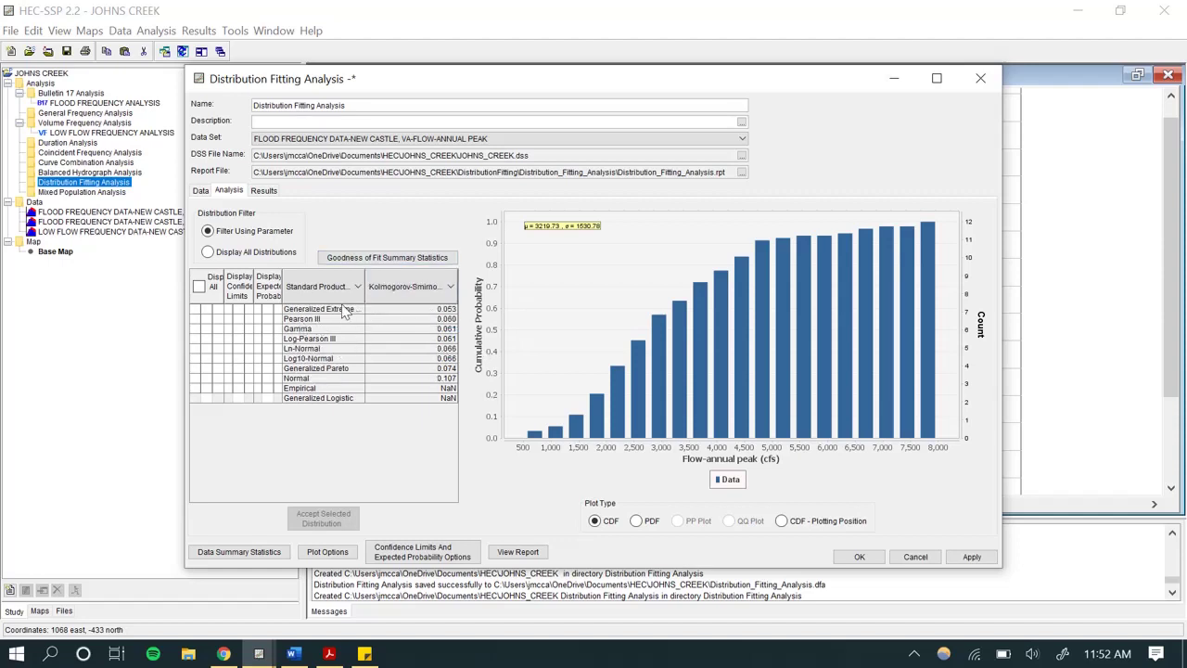
Display the Pearson III distribution and view its fit as PDF, PP, QQ and CDF - Plotting Position plots.
left_click(208, 319)
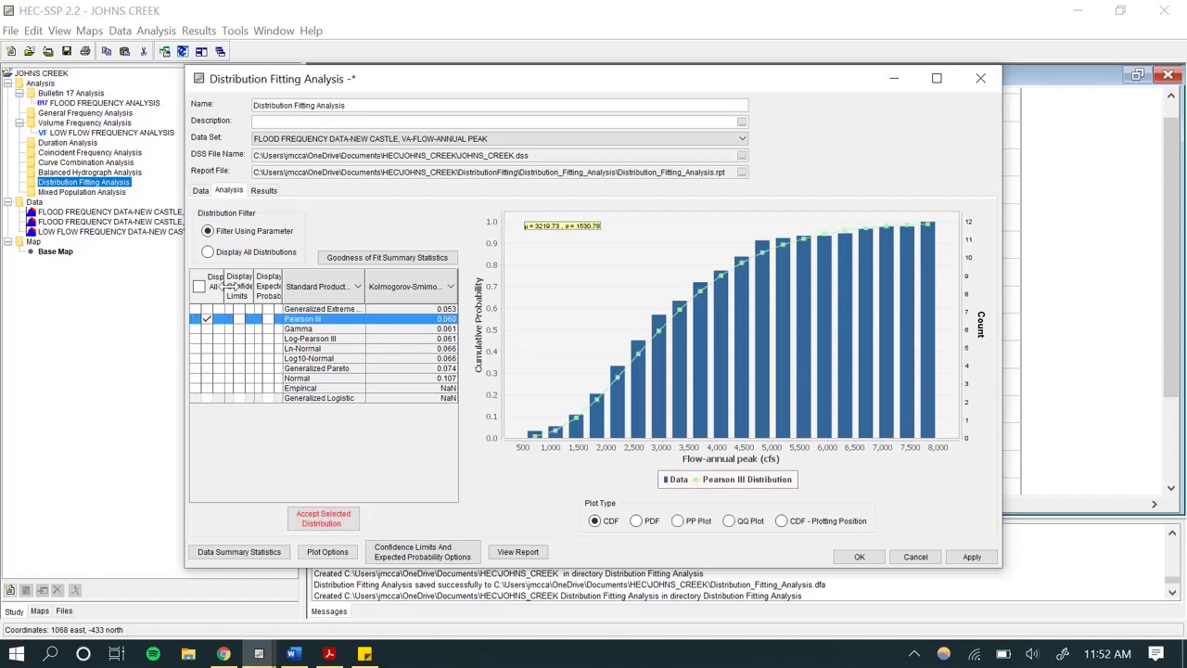
mouse_move(229, 287)
left_mouse_down()
mouse_move(246, 288)
mouse_move(229, 290)
left_mouse_up()
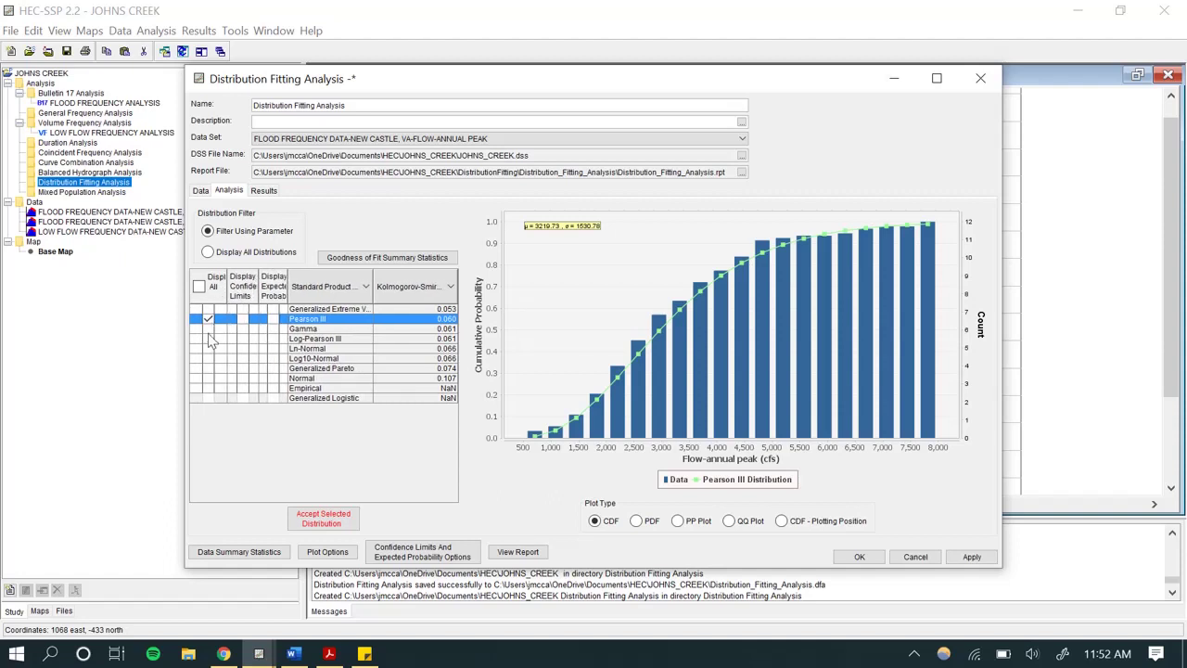
left_click(637, 520)
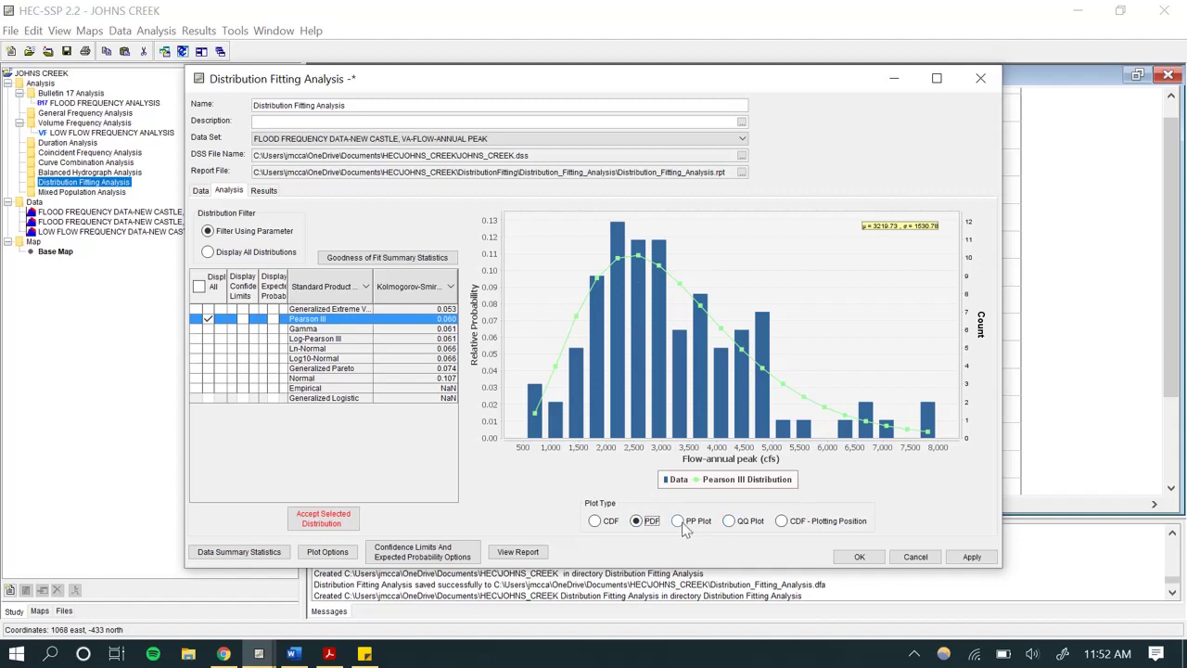
left_click(682, 523)
left_click(739, 527)
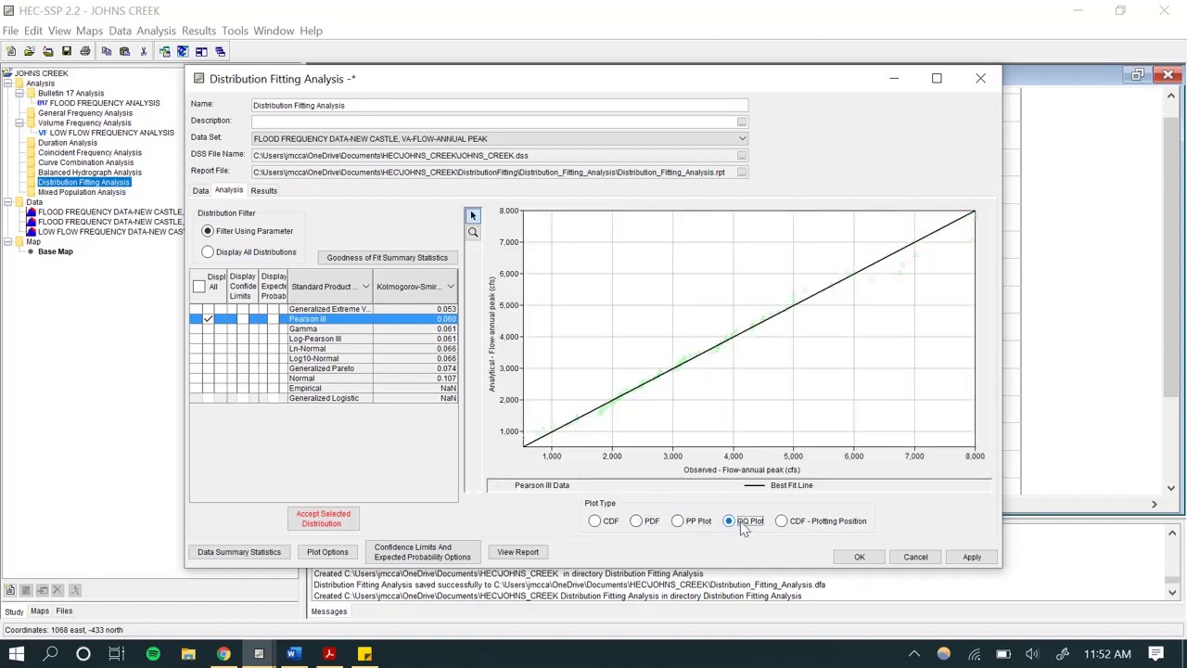
left_click(783, 521)
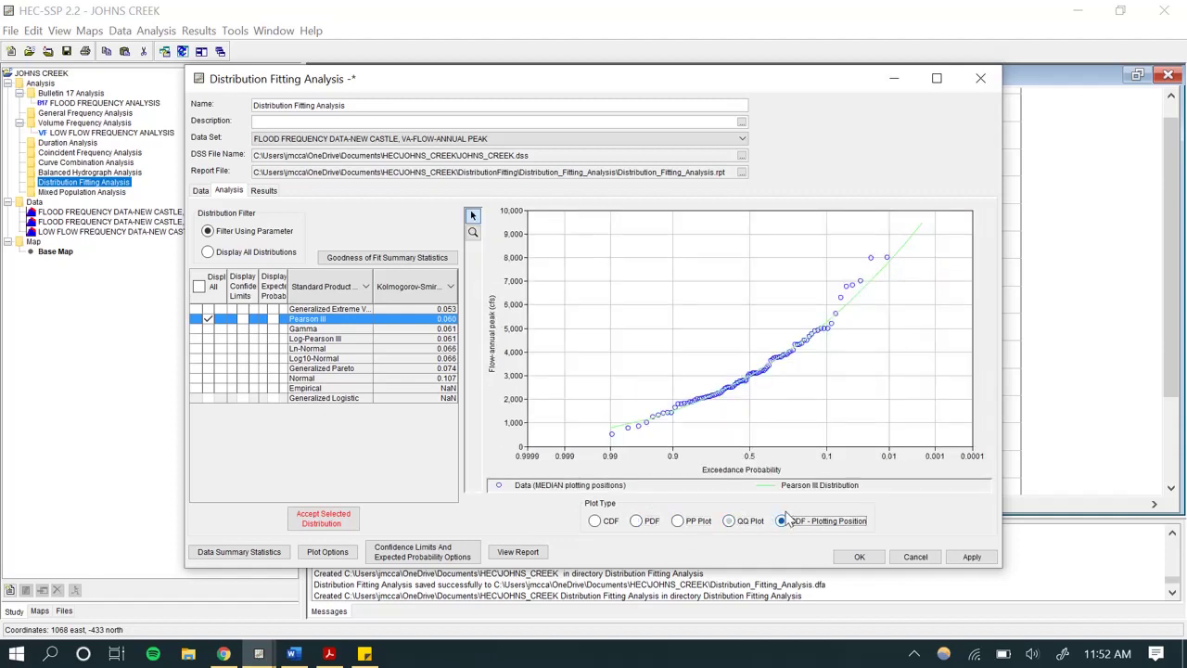
Review the Pearson III fit again as CDF, PDF, PP and QQ plots, leaving the QQ plot shown.
left_click(597, 521)
left_click(638, 522)
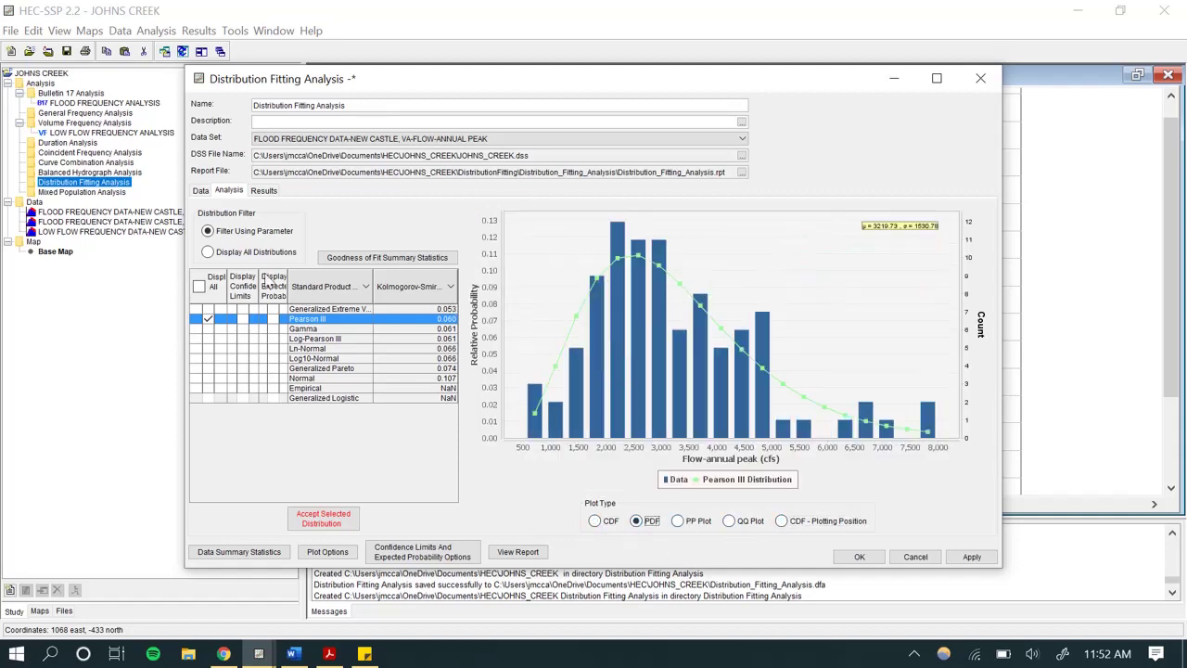
left_click(691, 525)
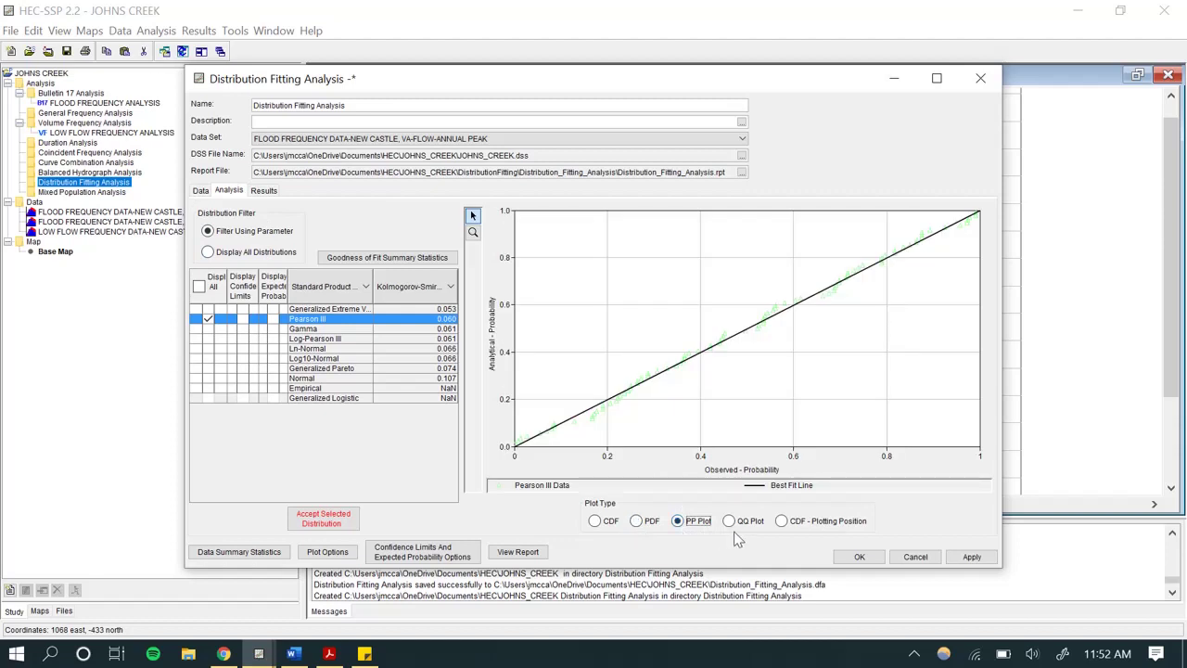
left_click(732, 525)
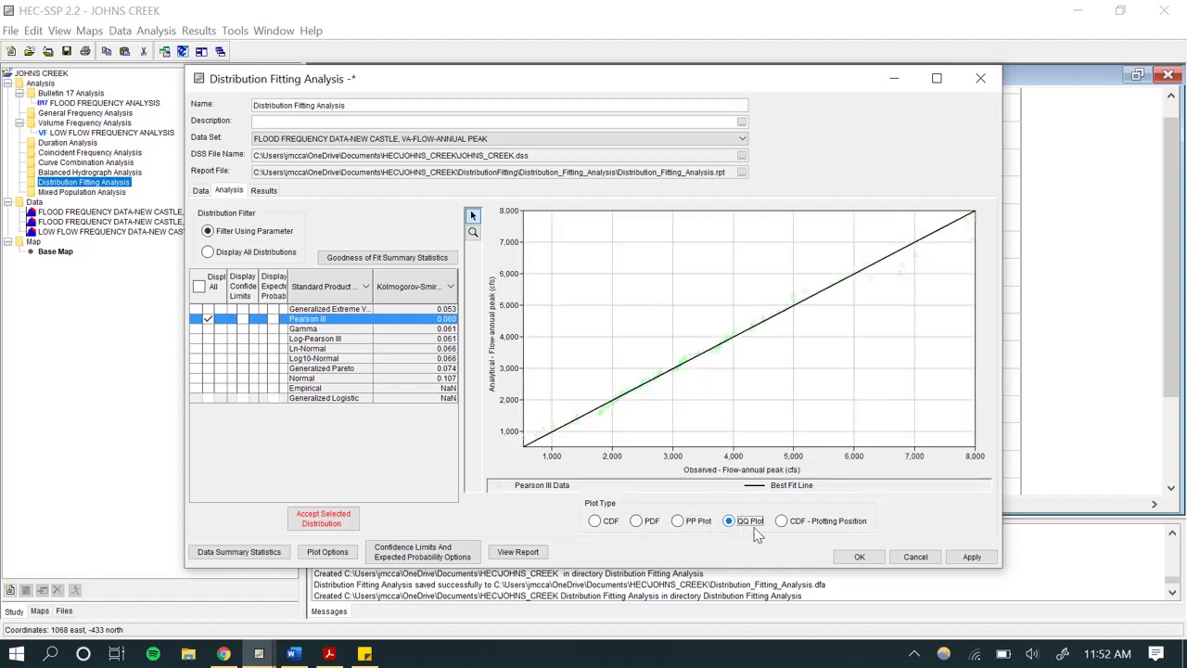
View the Pearson III fit as a CDF - Plotting Position plot and check the analysis results tables.
left_click(785, 522)
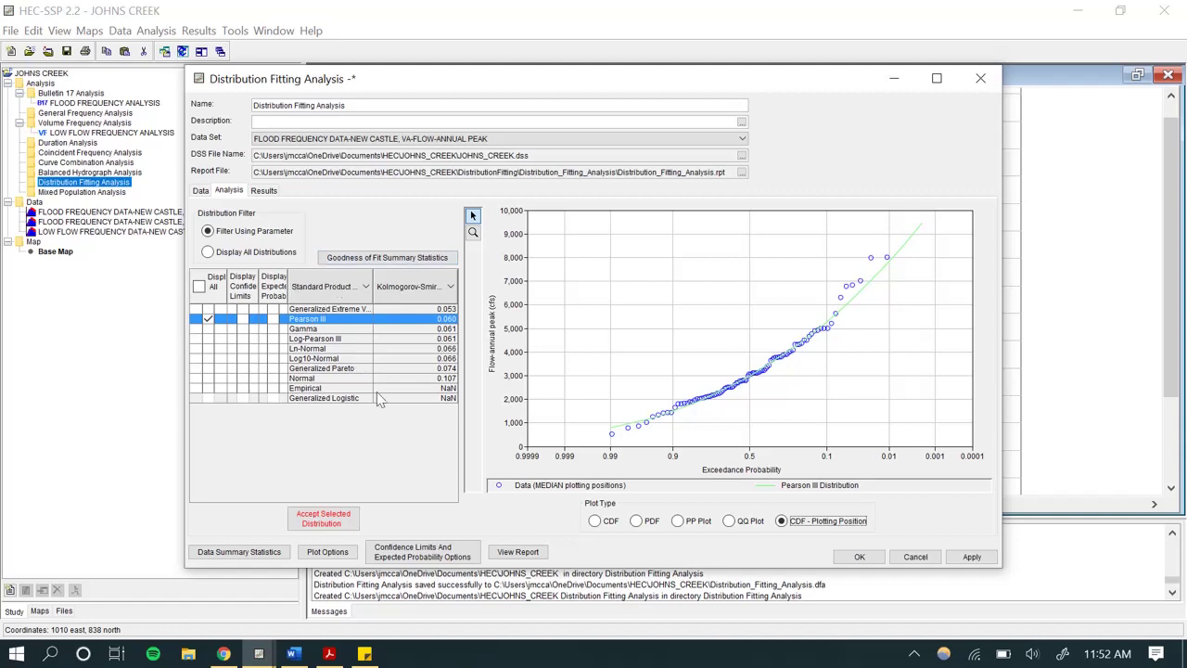
left_click(345, 525)
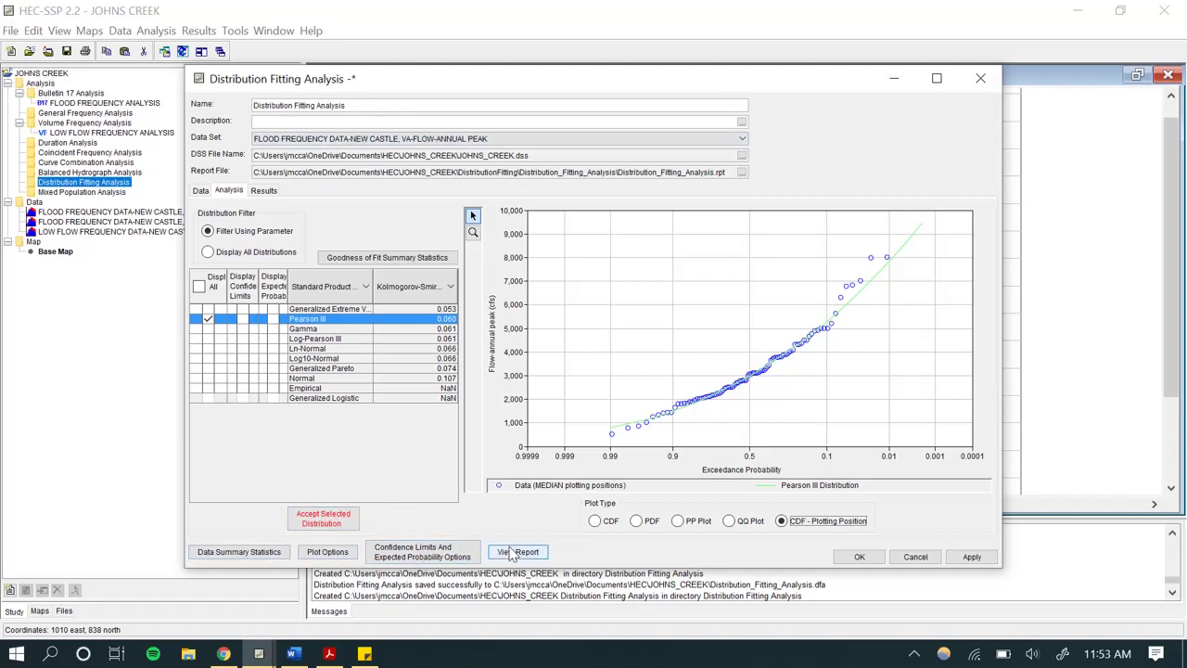
left_click(265, 190)
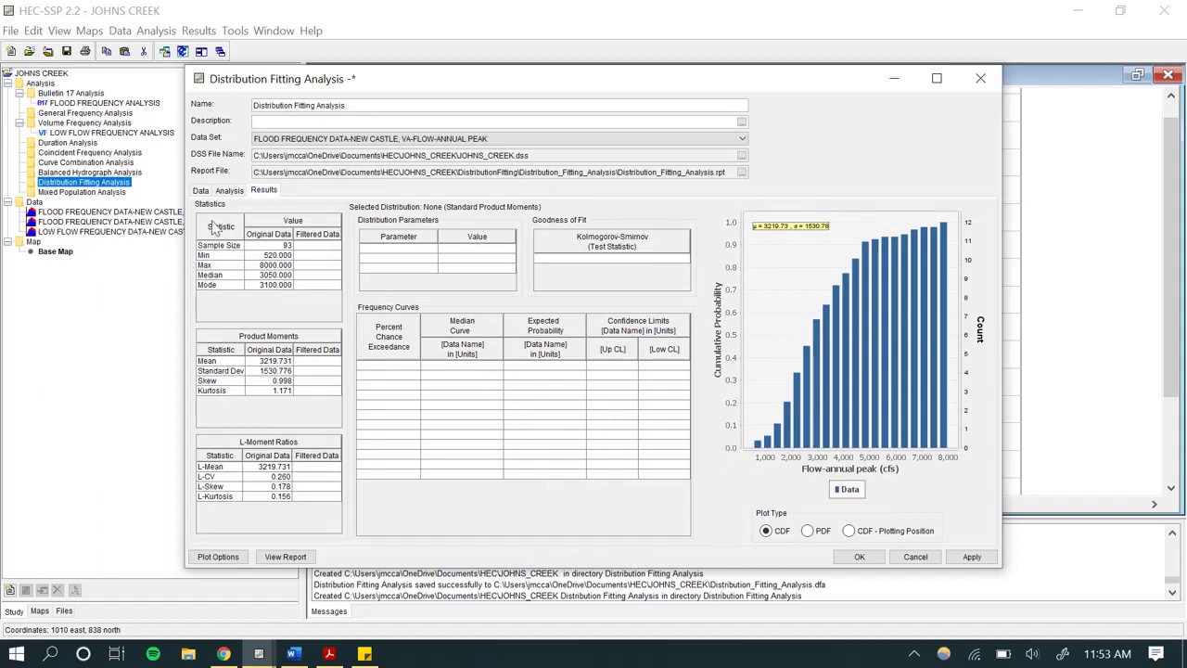
left_click(229, 191)
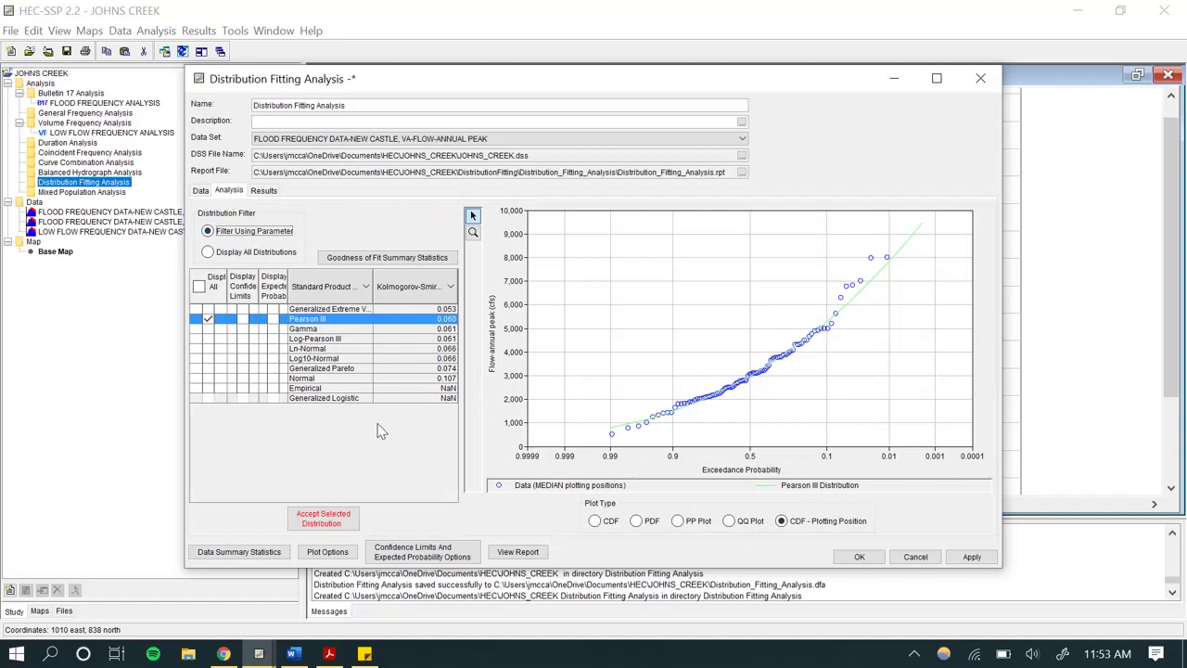
left_click(263, 190)
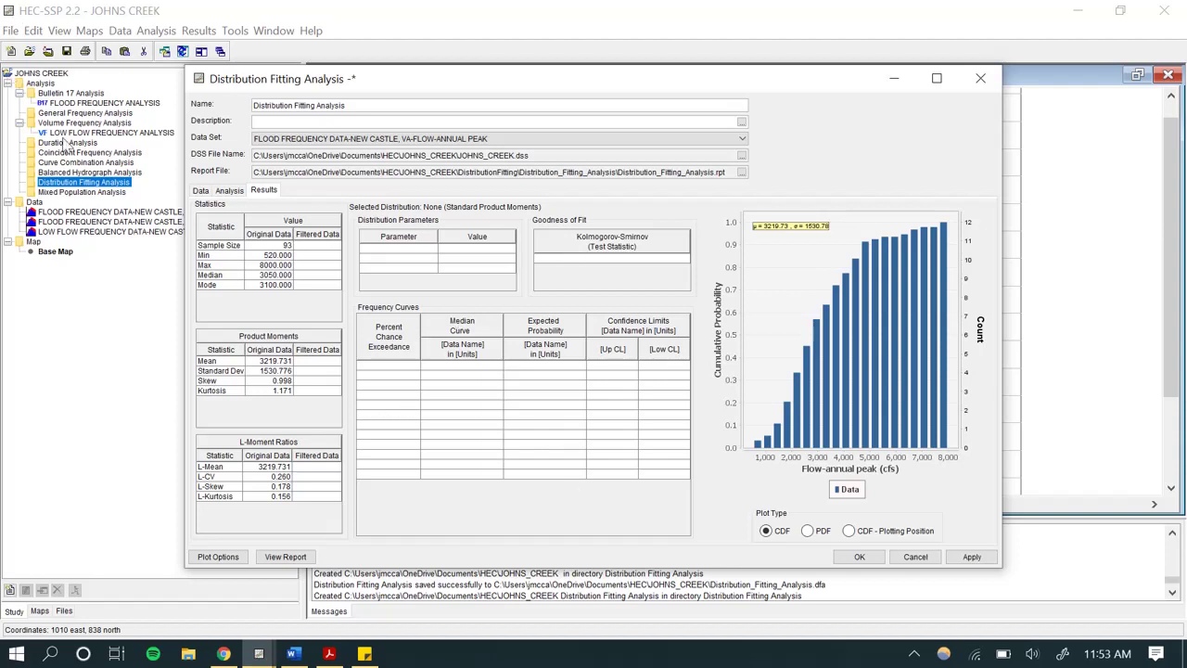
Accept Pearson III as the selected distribution and widen the expected probability column of the distribution table.
left_click(229, 190)
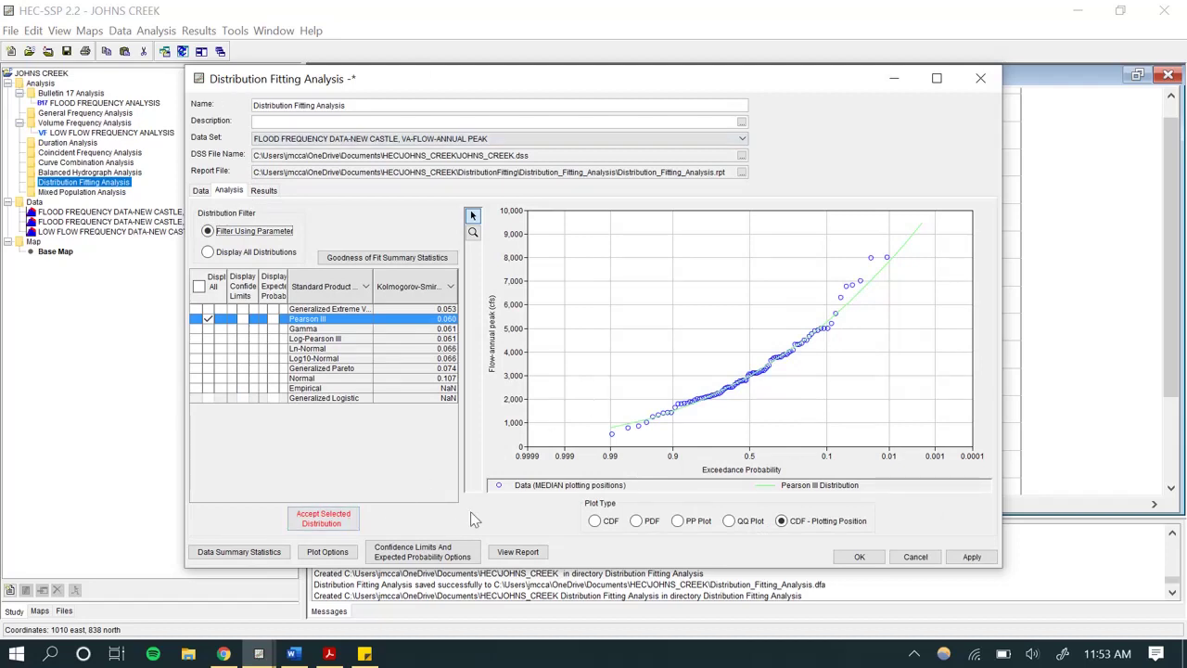
left_click(326, 520)
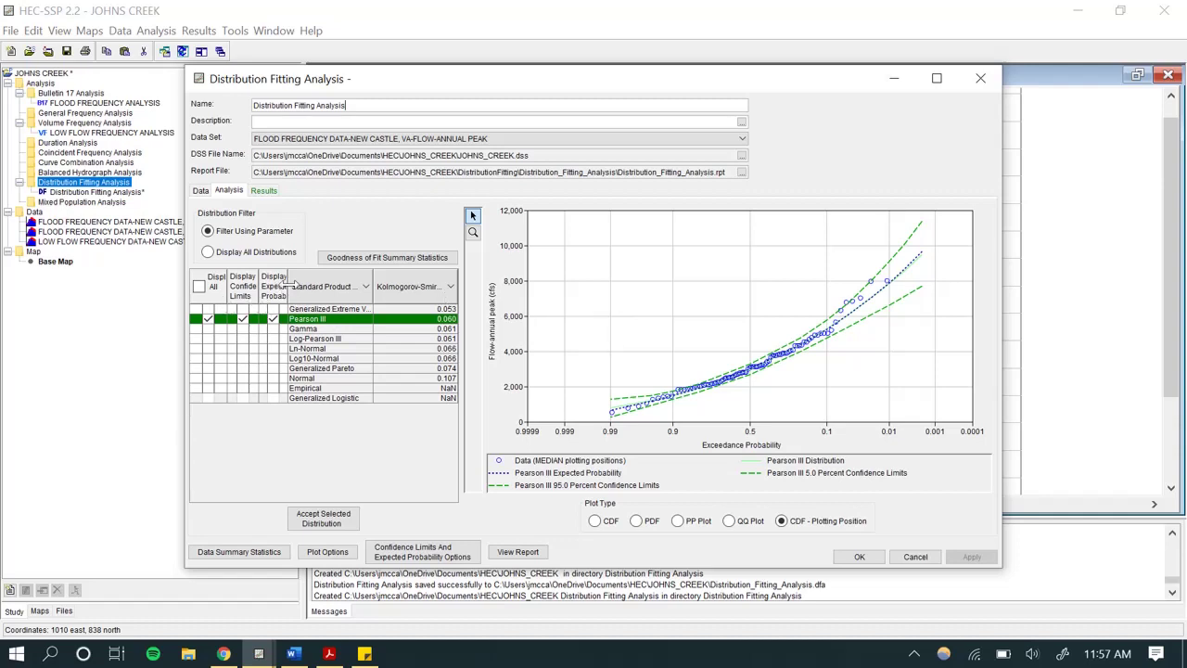
mouse_move(279, 288)
left_mouse_down()
mouse_move(305, 291)
mouse_move(295, 296)
left_mouse_up()
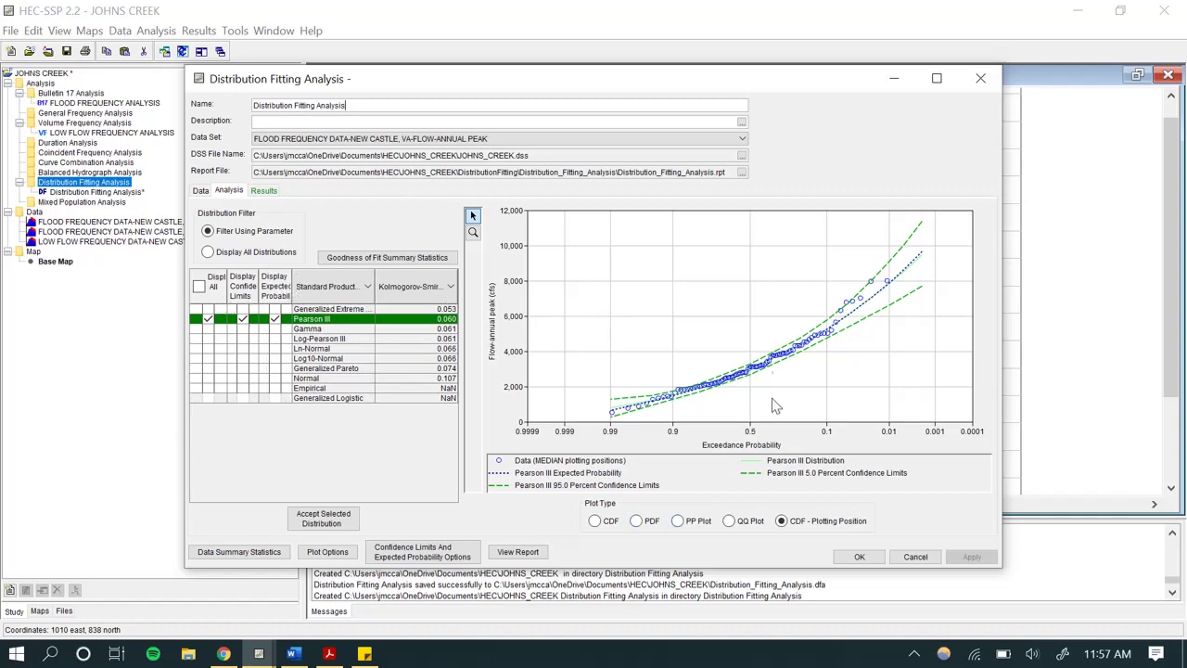
Review the Pearson III results with the CDF - Plotting Position plot, enlarging the plot in its own window and closing it.
left_click(264, 190)
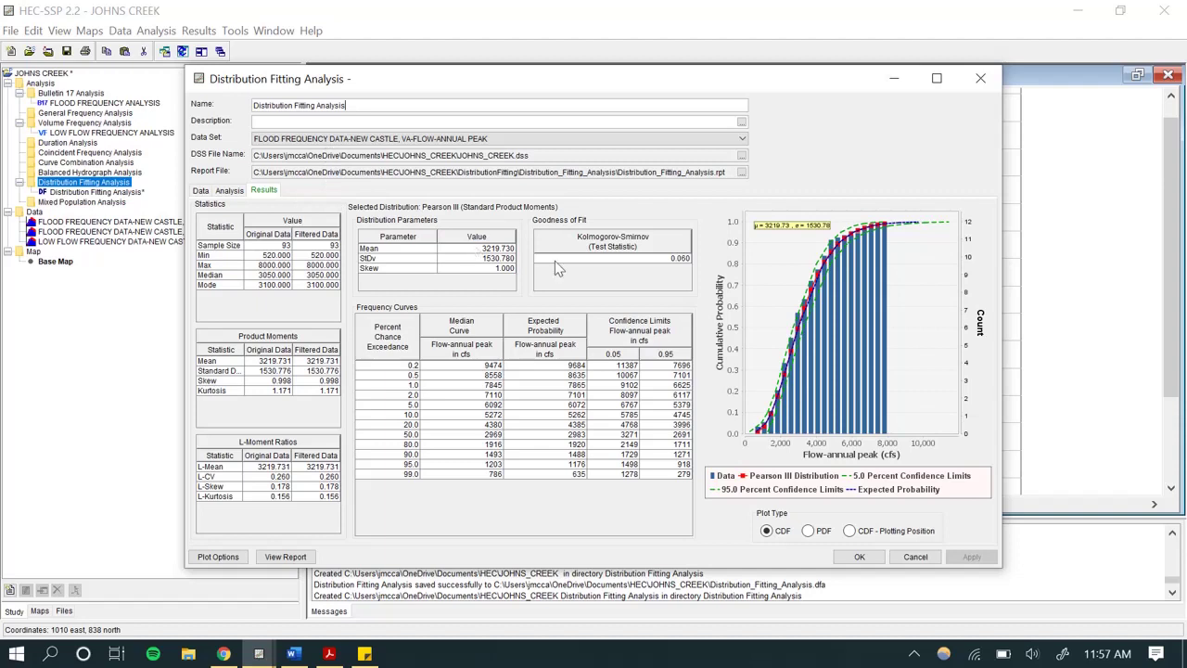
left_click(850, 531)
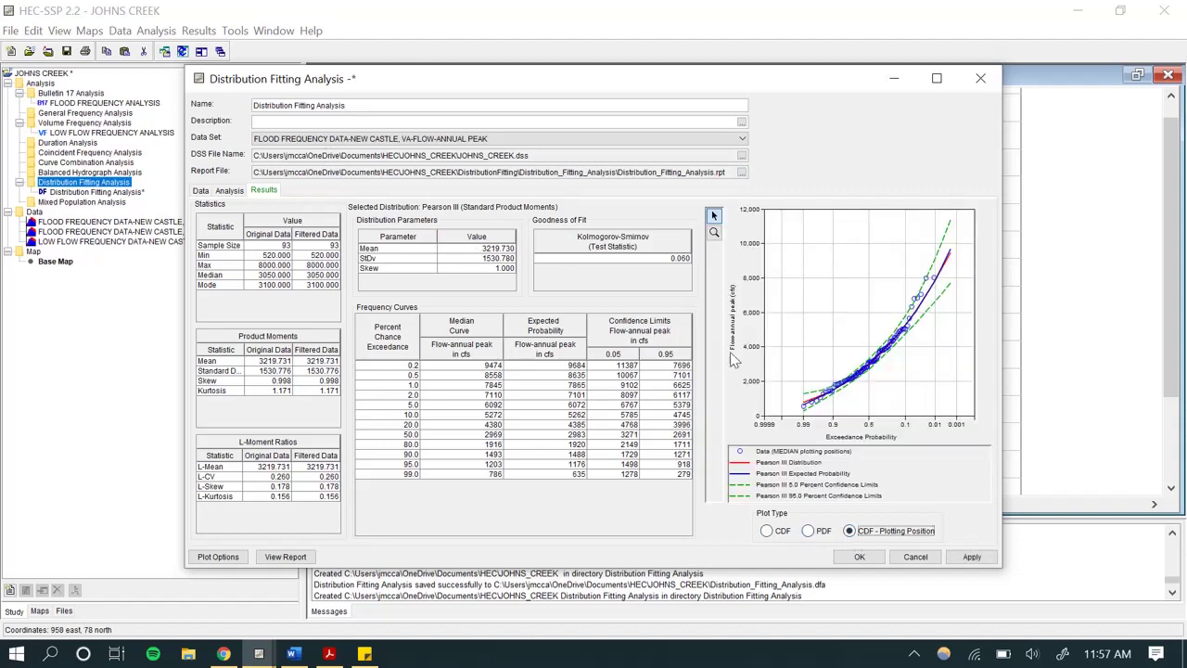
double_click(738, 270)
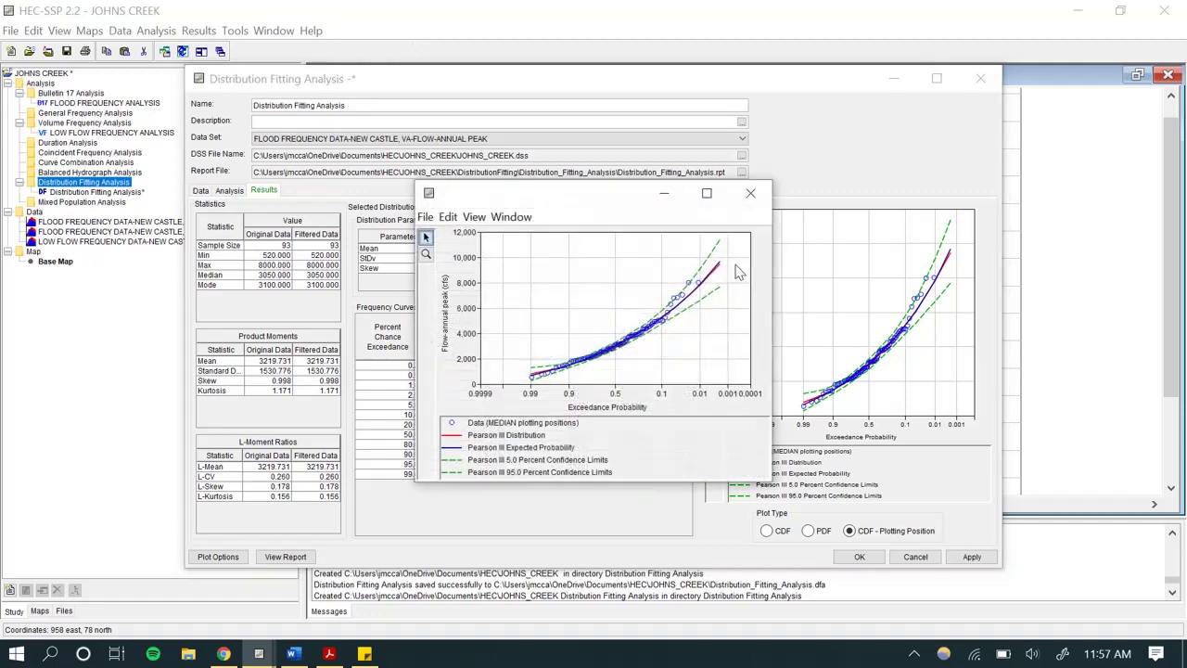
left_click_drag(631, 206, 481, 156)
left_click_drag(619, 380, 725, 388)
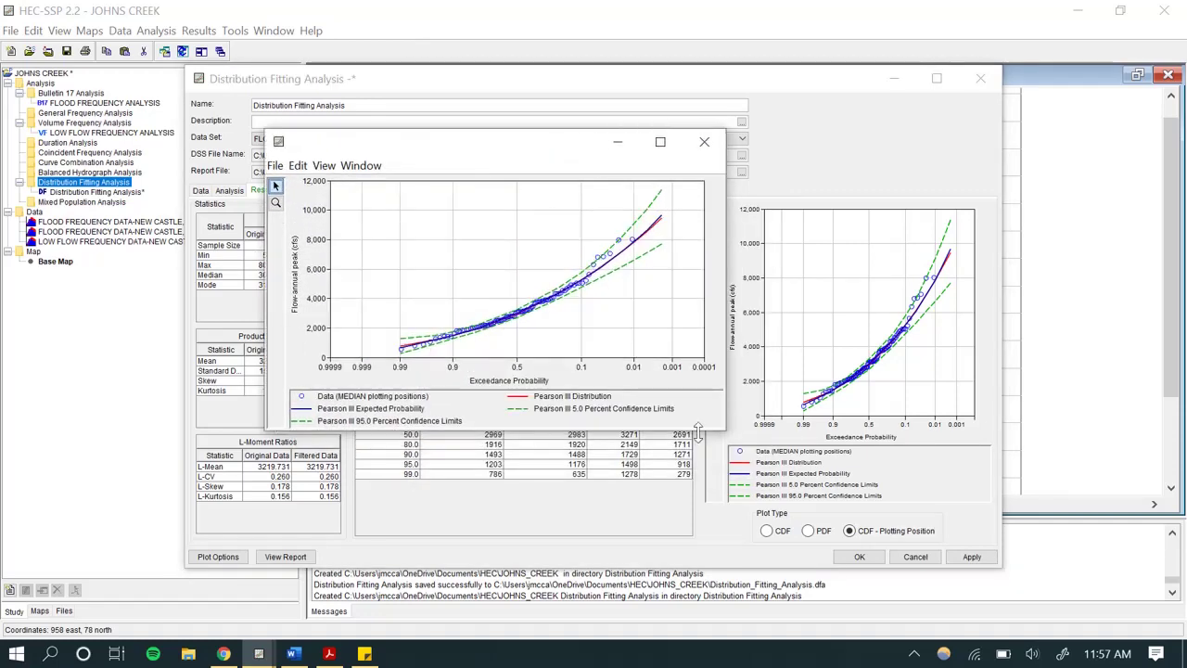
left_click_drag(702, 431, 712, 522)
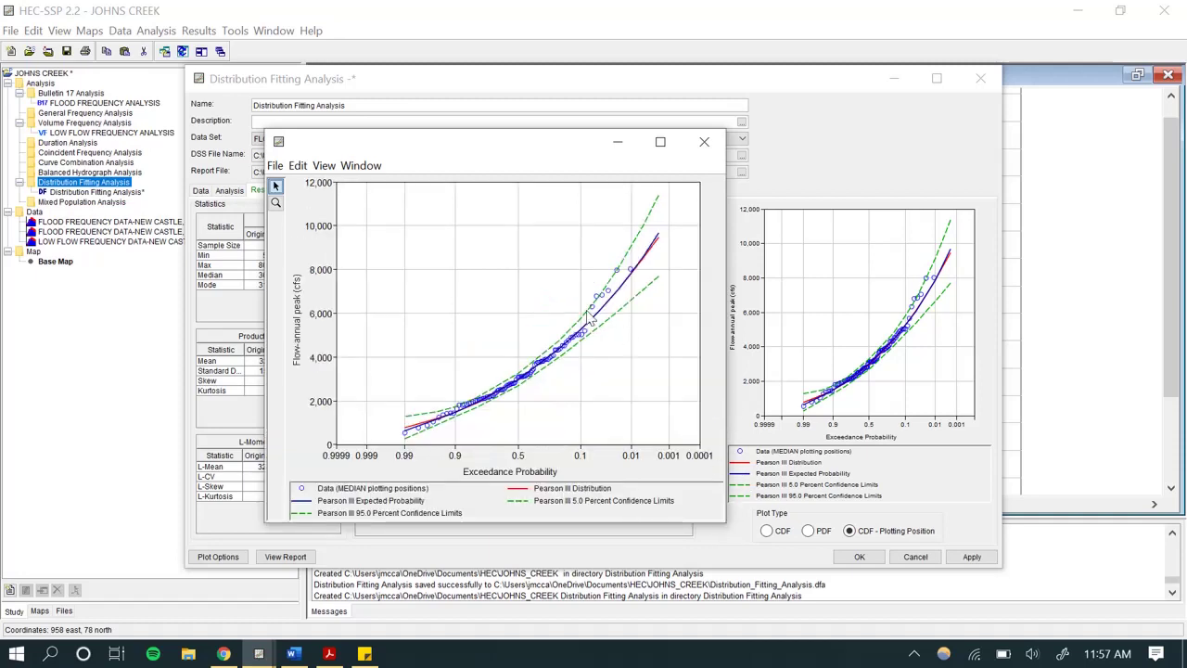
left_click(275, 167)
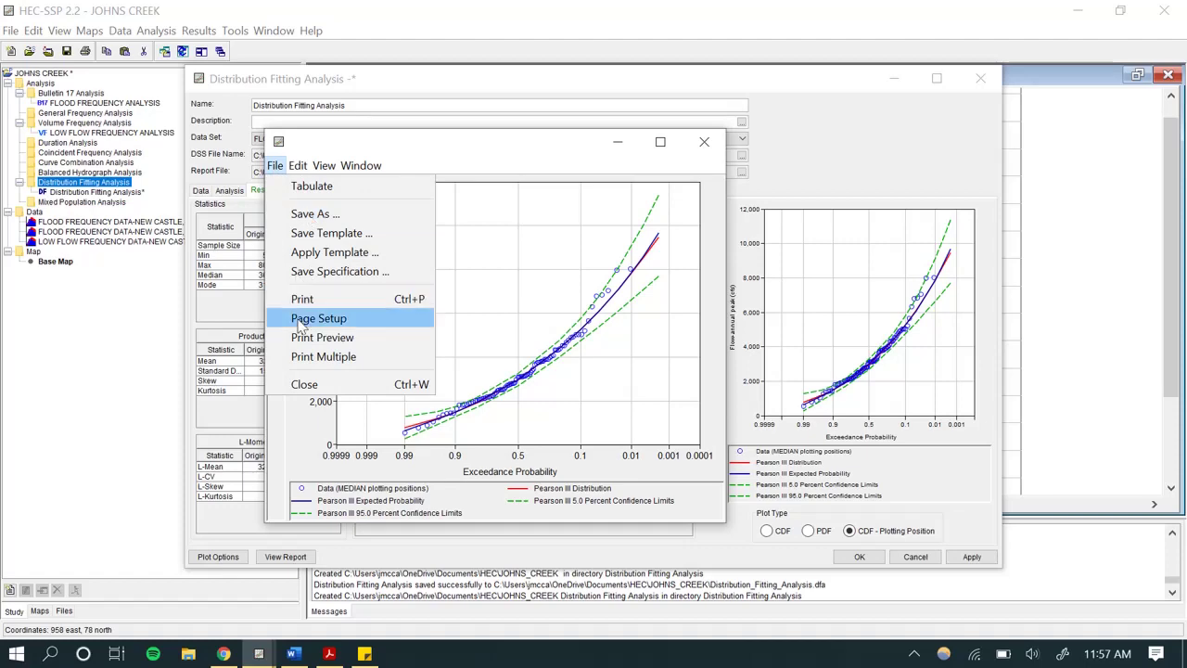
left_click(275, 167)
left_click(704, 141)
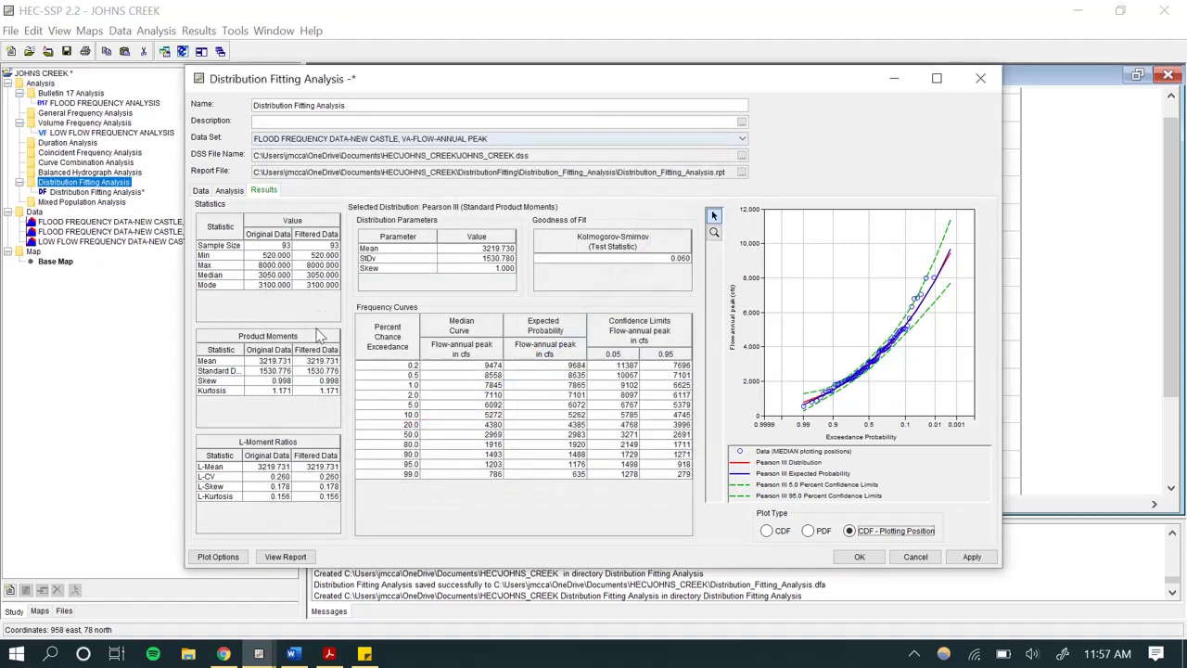
Examine the distribution fitting analysis report, from the input data through the fitted parameters to the Pearson III frequency results.
left_click(286, 557)
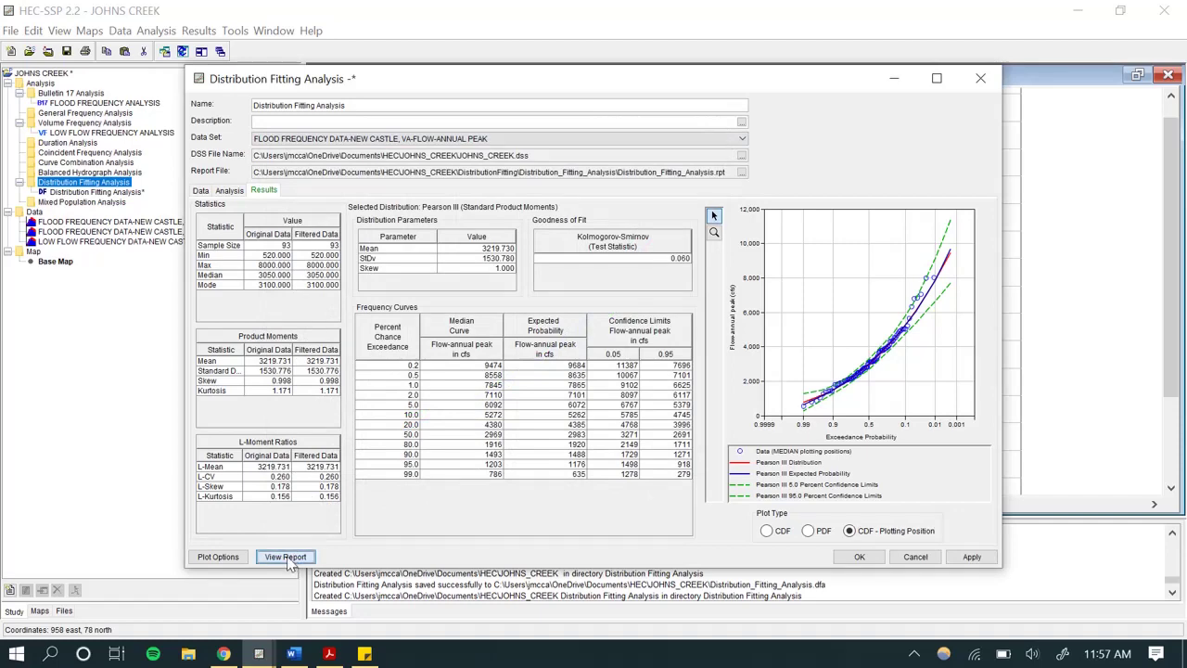
scroll(816, 384, "down", 10)
scroll(817, 387, "down", 14)
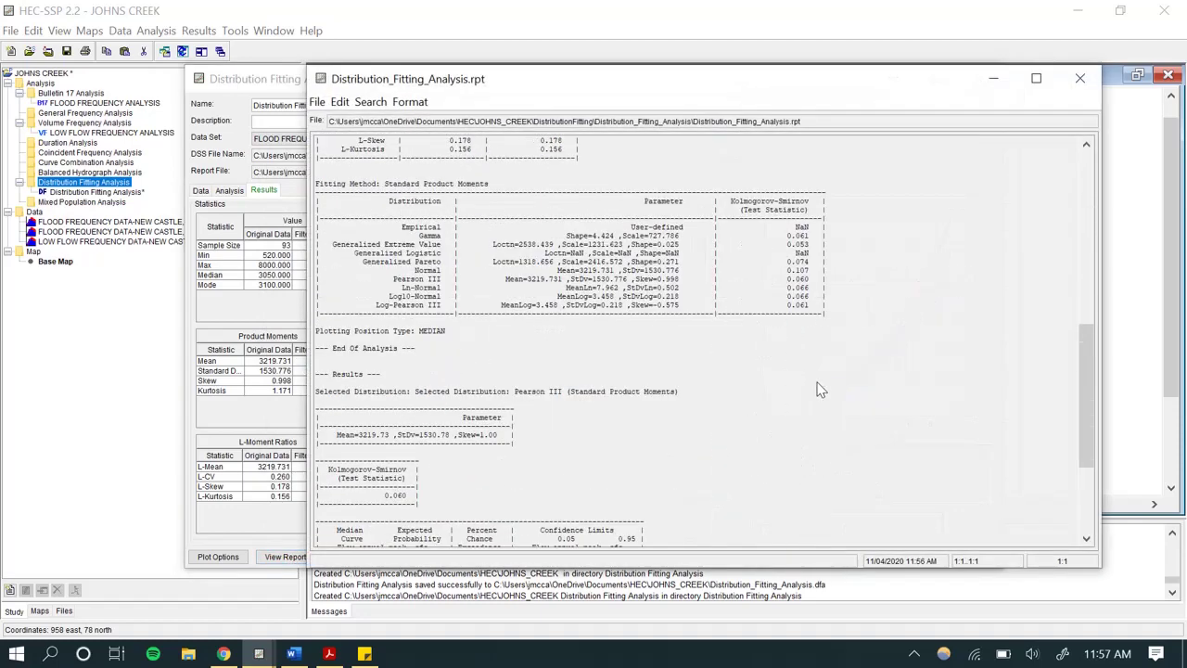
scroll(818, 390, "up", 20)
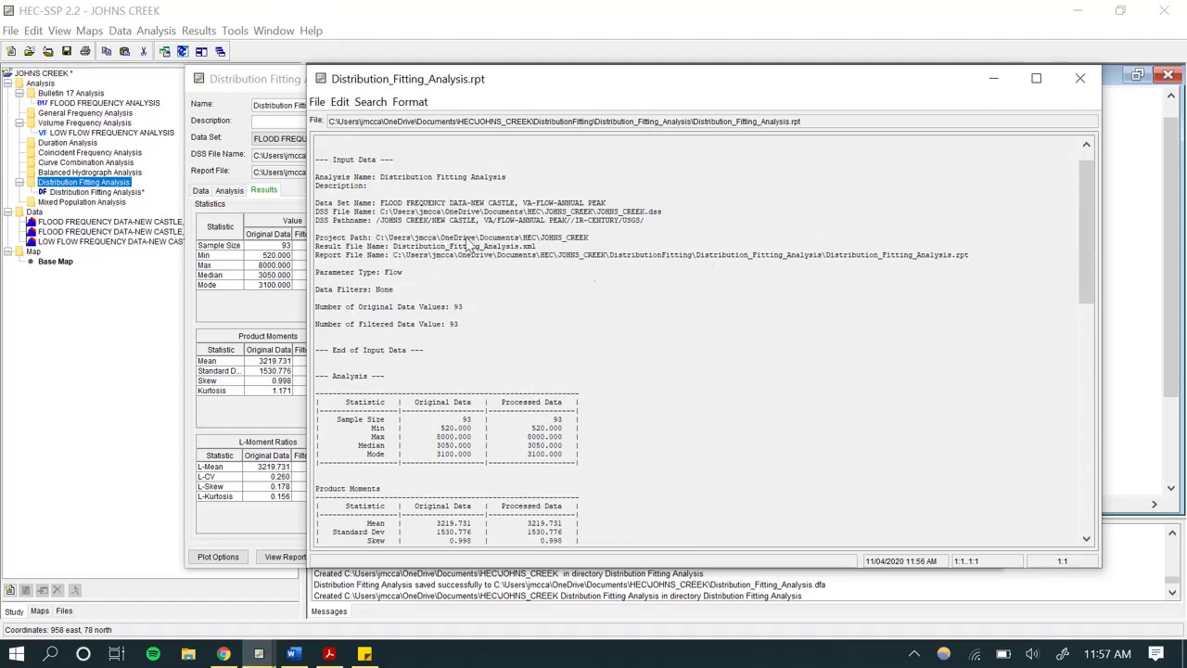
scroll(718, 299, "down", 18)
scroll(717, 296, "down", 5)
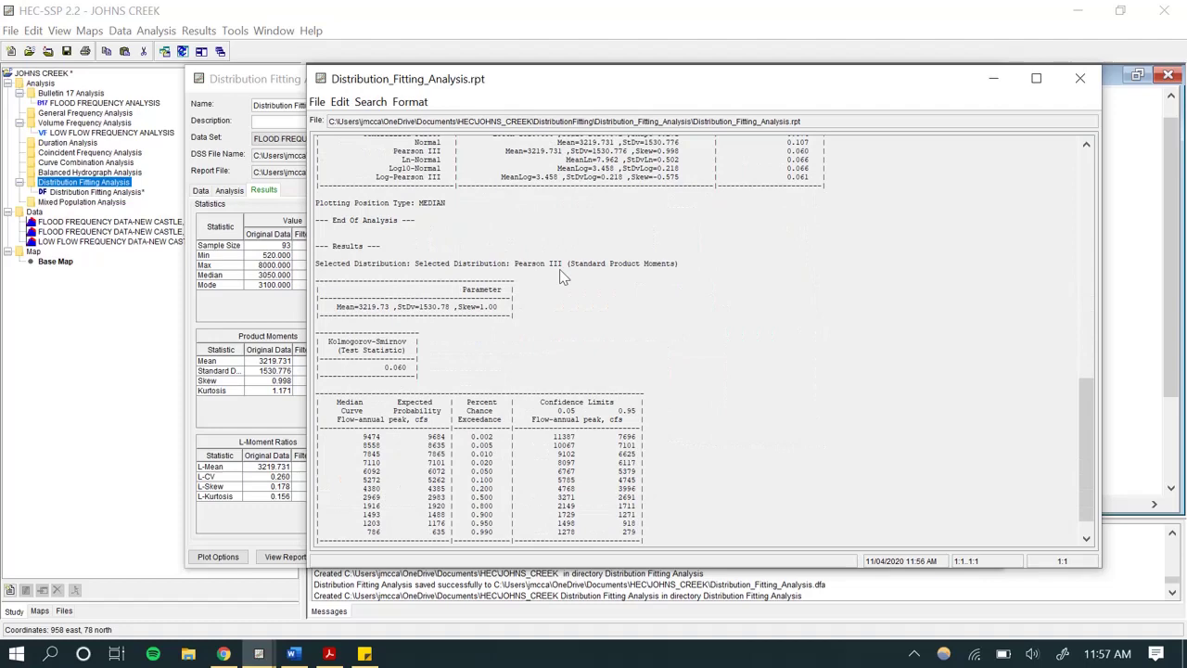
left_click(317, 101)
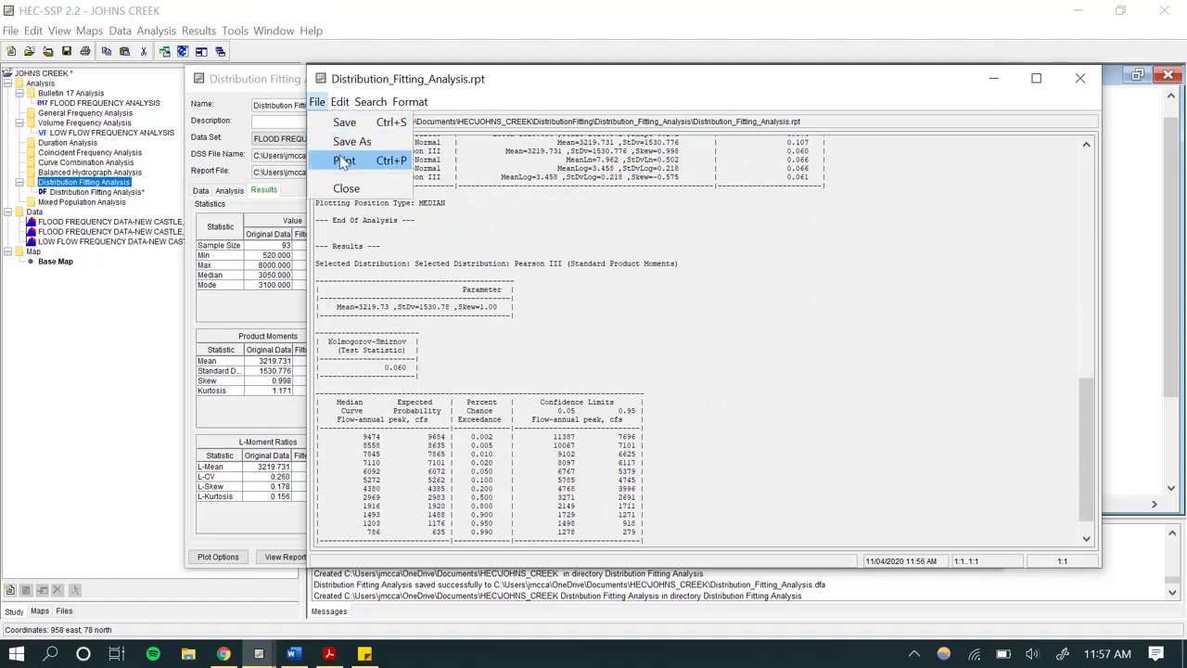
left_click(317, 102)
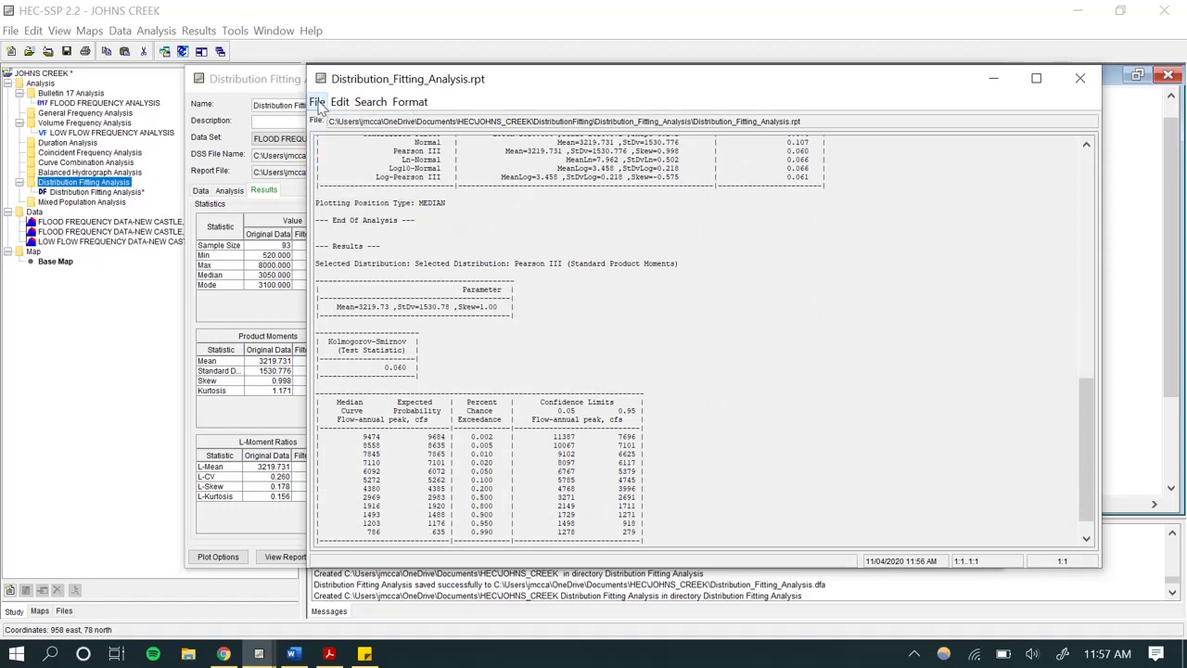
Close the report and confirm the distribution fitting analysis to save it in the study.
left_click(1080, 78)
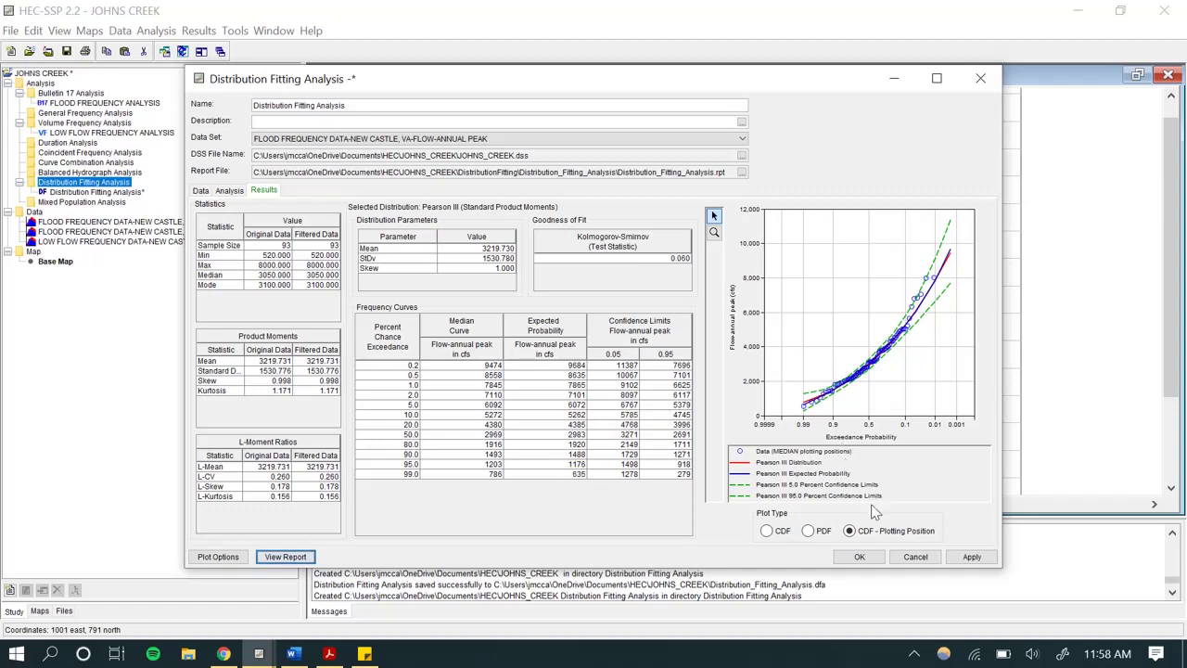
left_click(859, 557)
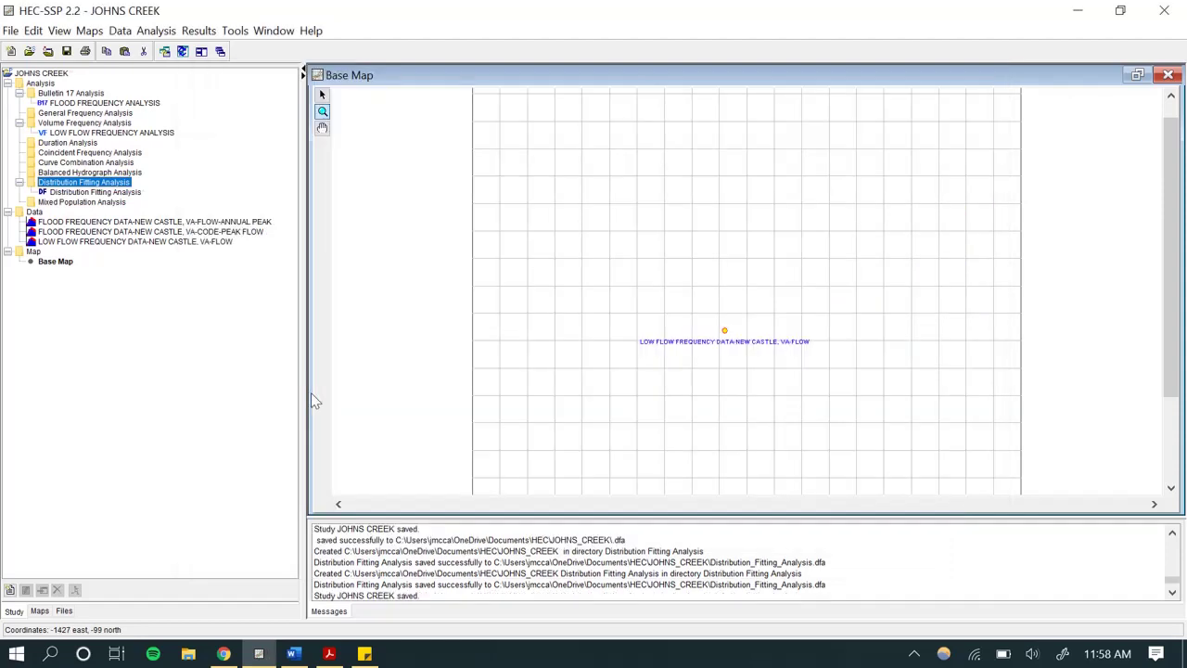